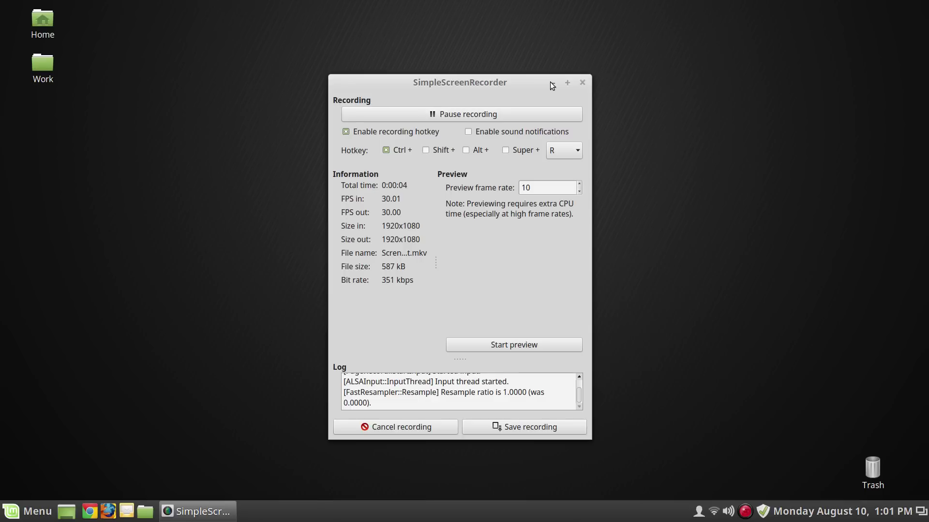
# - Minimise the SimpleScreenRecorder window
pyautogui.click(551, 83)
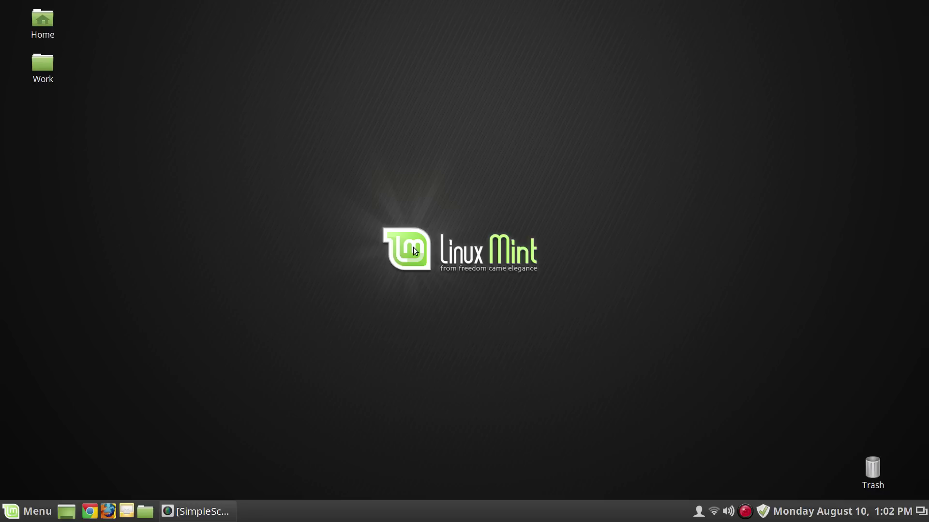
# - Switch to the Kdenlive workspace and restore the 'KDE Runtime Install Infor for Kdenlive.txt' notes file
pyautogui.hotkey('ctrl', 'alt', 'Left')
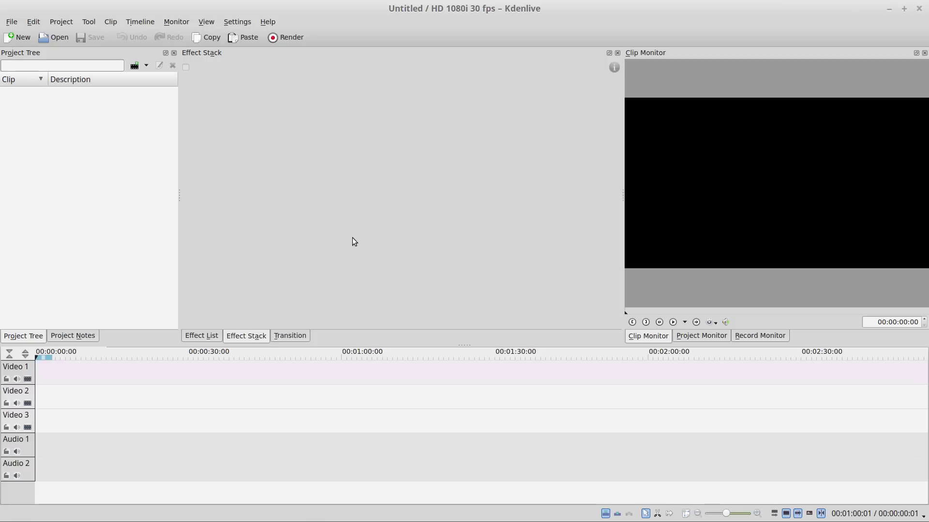
pyautogui.moveTo(295, 520)
pyautogui.click(295, 519)
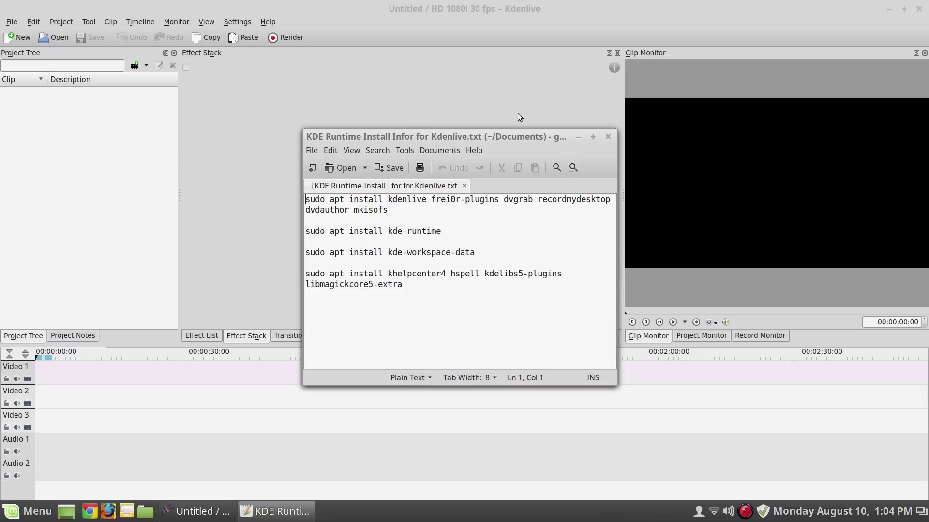
# - Close the gedit window holding the Kdenlive install commands
pyautogui.click(607, 136)
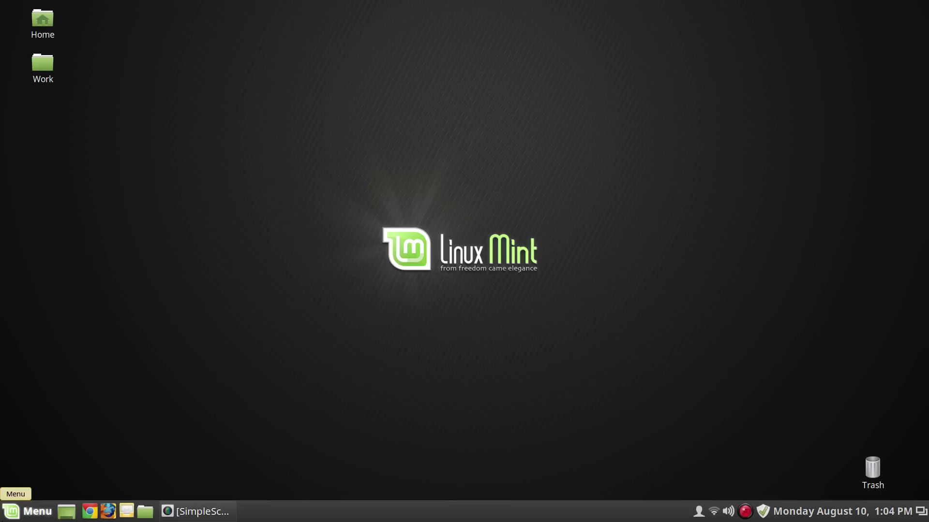
# - Open a Terminal and run 'uname -r', which reports kernel 3.16.0-38-generic
pyautogui.click(29, 511)
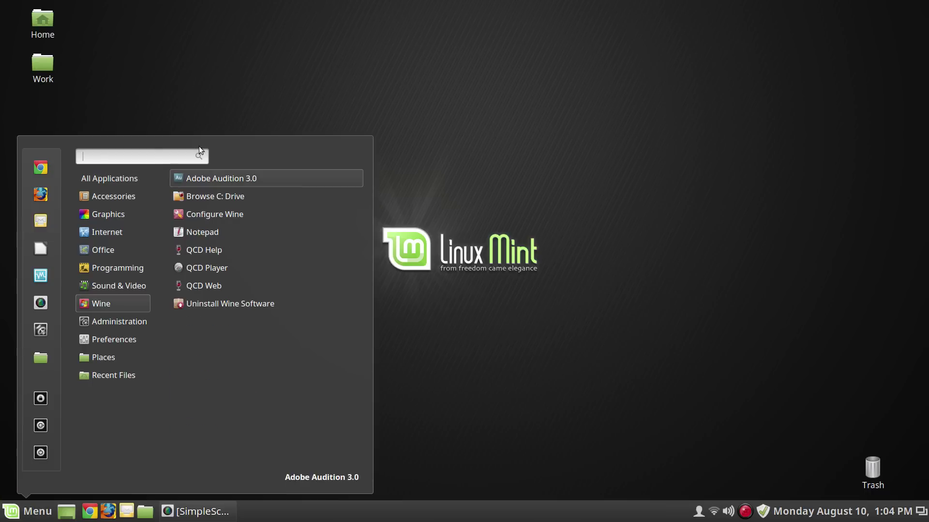
pyautogui.click(287, 85)
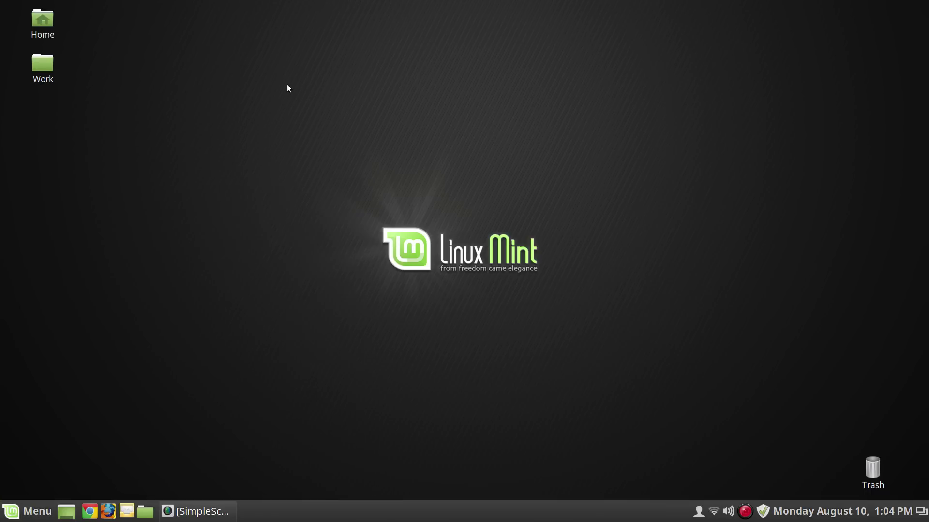
pyautogui.hotkey('ctrl', 'alt', 't')
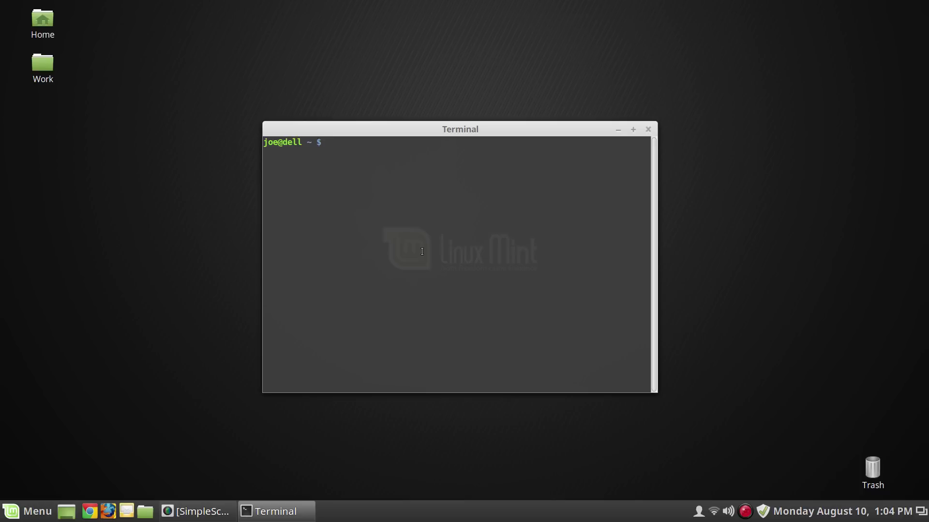
pyautogui.write('uname -r')
pyautogui.press('Return')
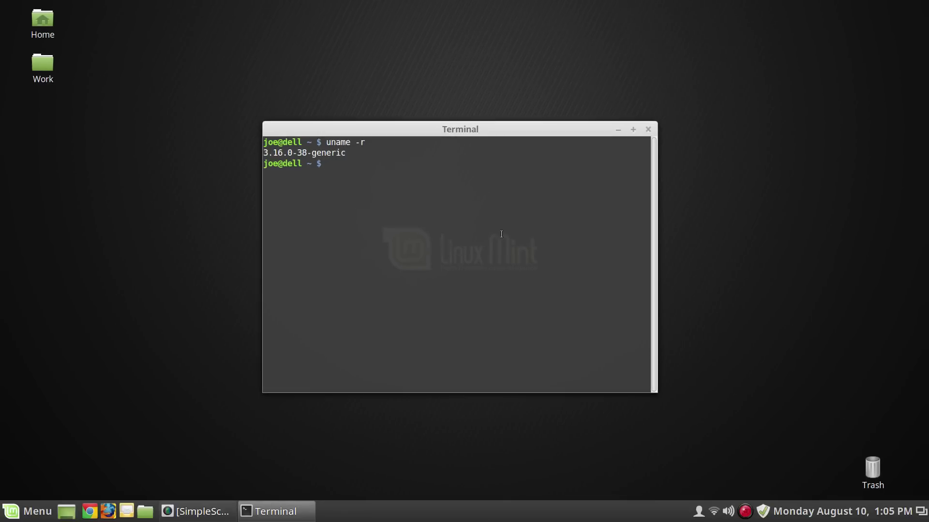
# - Close the Terminal, open Update Manager, and show its Linux kernels list from the View menu
pyautogui.click(648, 130)
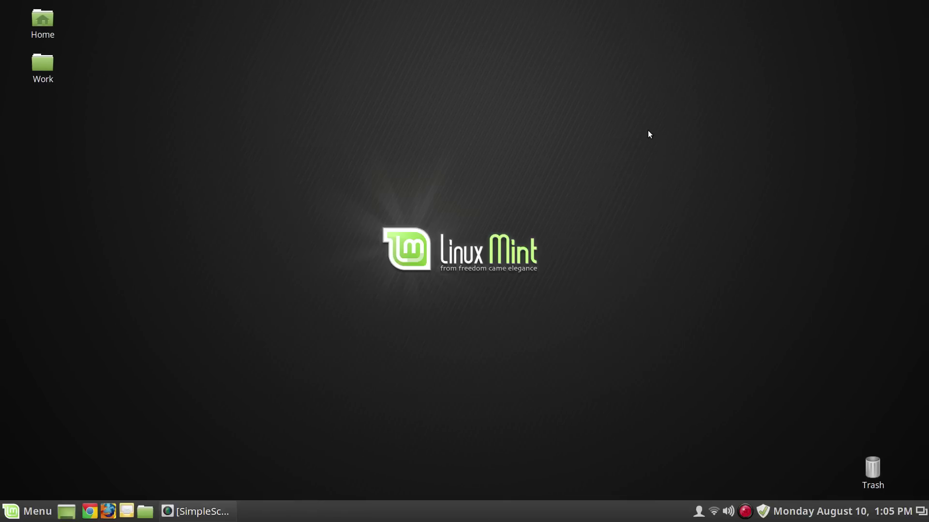
pyautogui.click(765, 513)
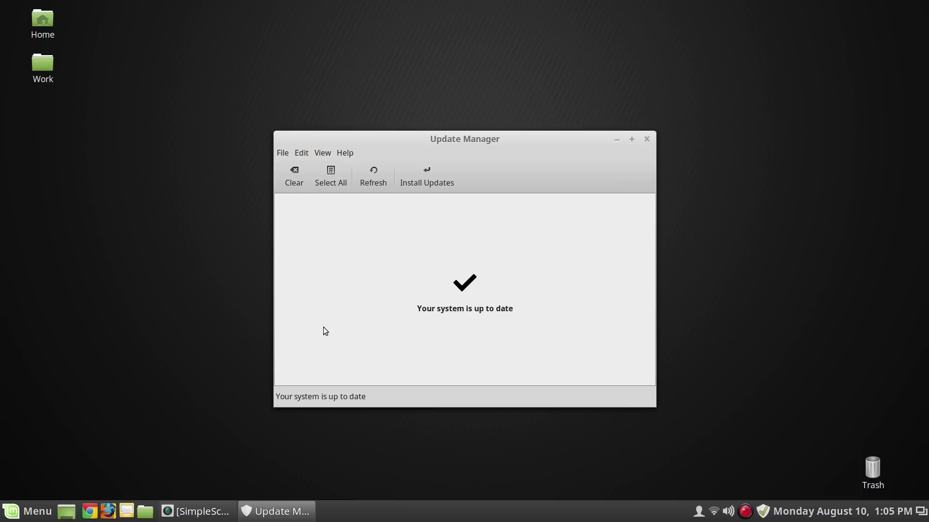
pyautogui.click(302, 153)
pyautogui.click(376, 99)
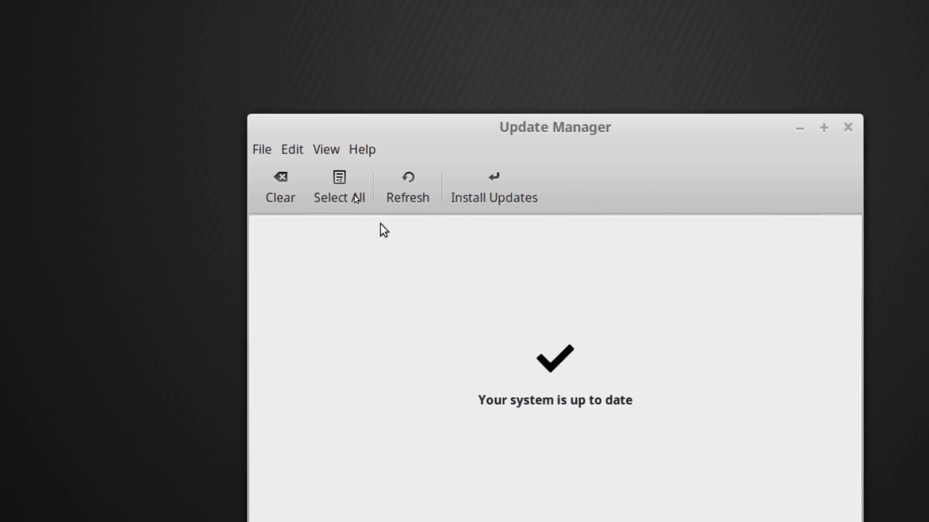
pyautogui.click(338, 198)
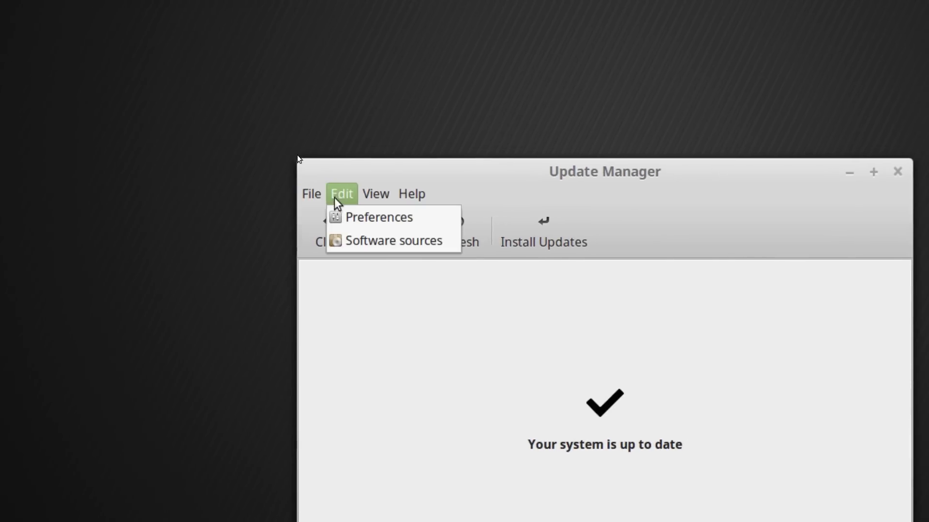
pyautogui.moveTo(364, 197)
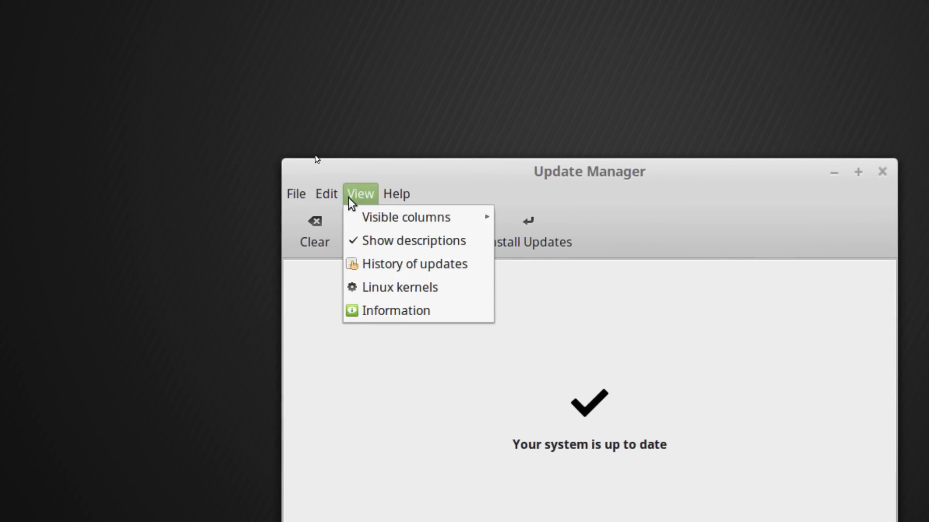
pyautogui.click(374, 286)
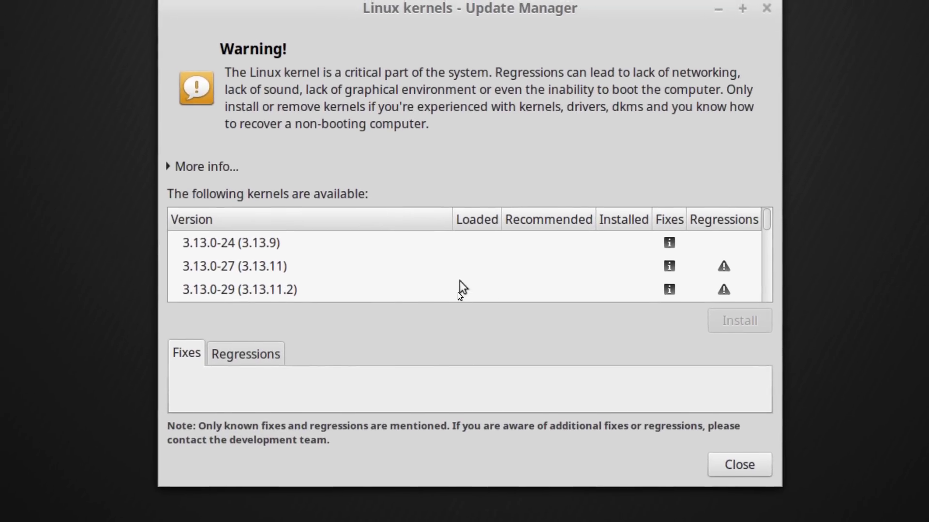
# - Scroll through the available Linux kernels, then close the Linux kernels window
pyautogui.scroll(-6, 457, 280)
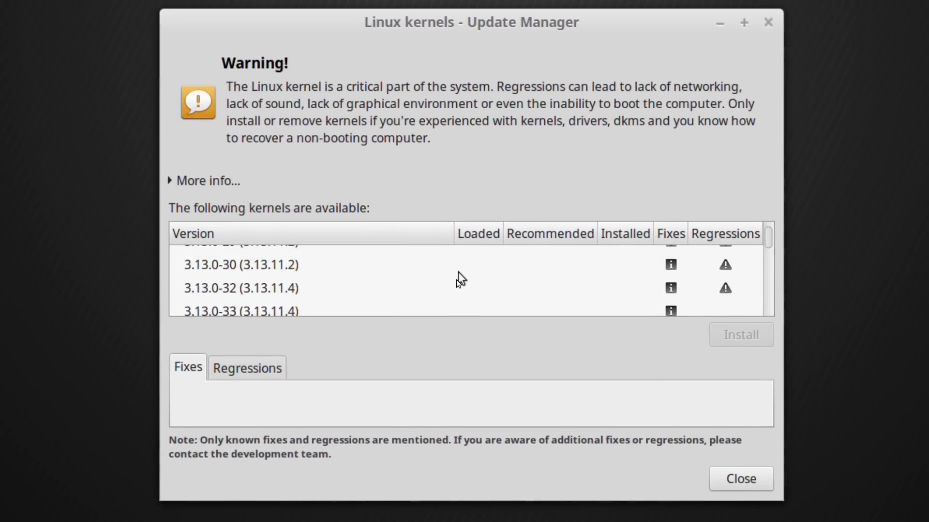
pyautogui.scroll(-5, 457, 279)
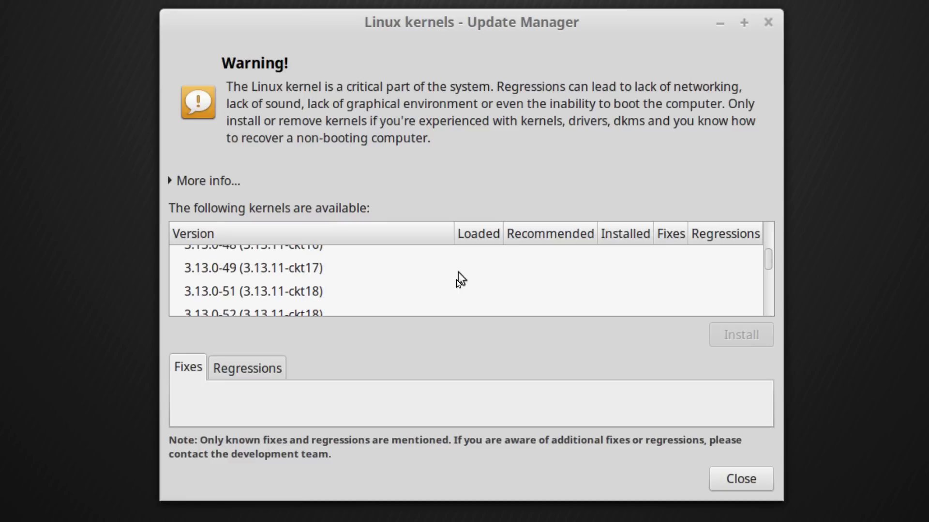
pyautogui.scroll(-8, 457, 280)
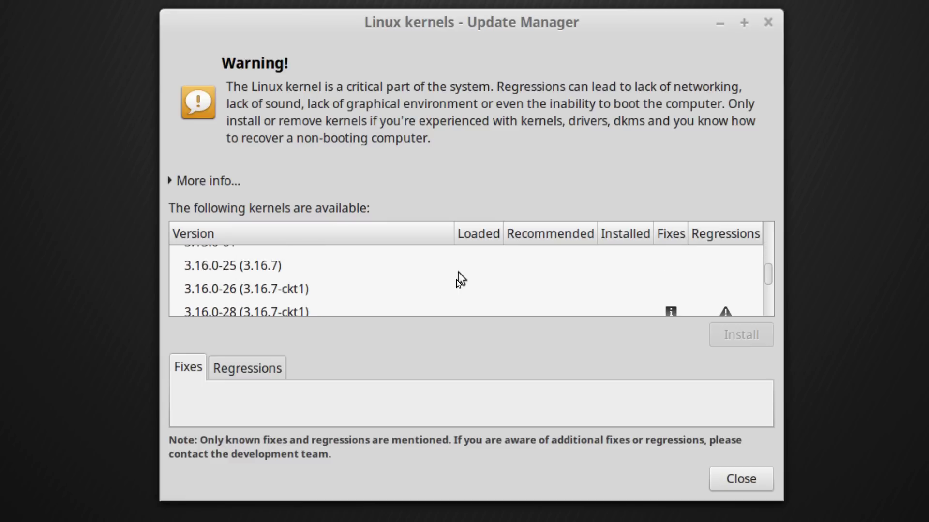
pyautogui.scroll(-7, 456, 280)
pyautogui.scroll(4, 457, 280)
pyautogui.scroll(1, 457, 280)
pyautogui.scroll(-2, 456, 279)
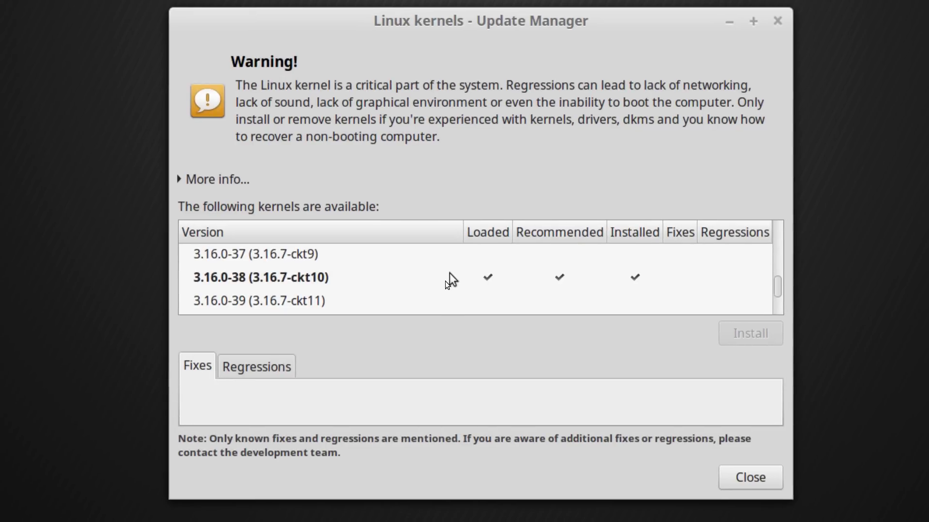
pyautogui.scroll(-6, 449, 274)
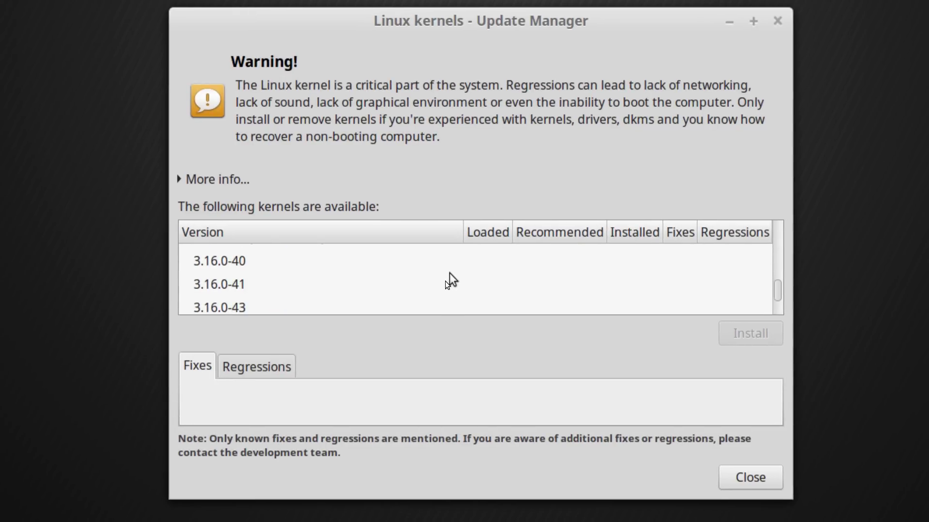
pyautogui.scroll(-1, 449, 273)
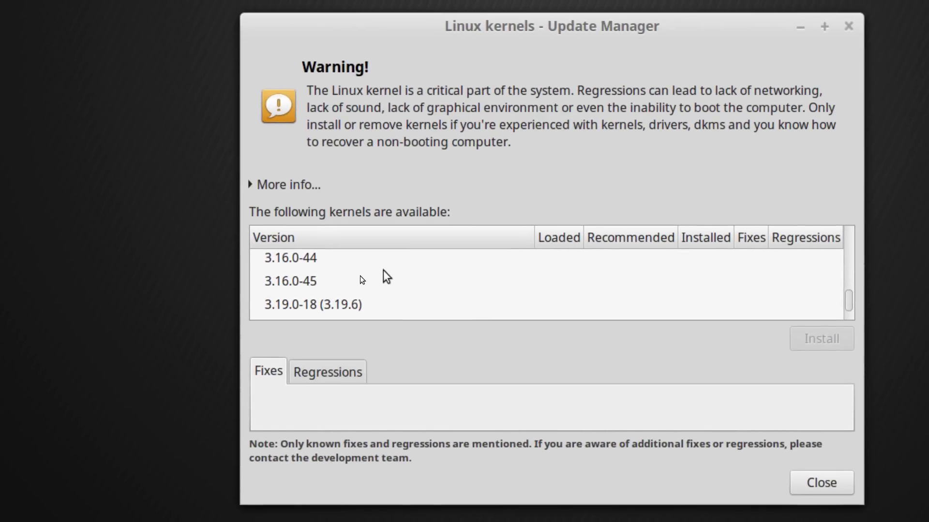
pyautogui.scroll(-1, 383, 270)
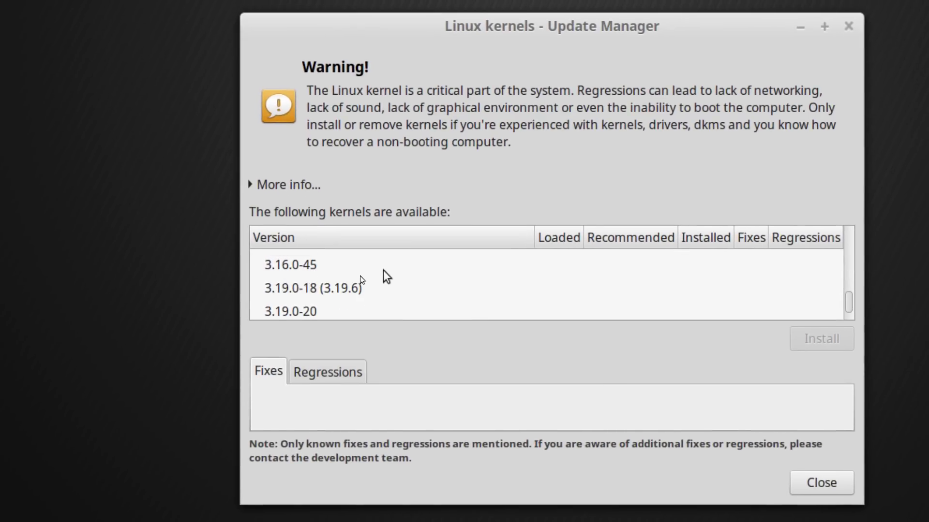
pyautogui.scroll(2, 383, 270)
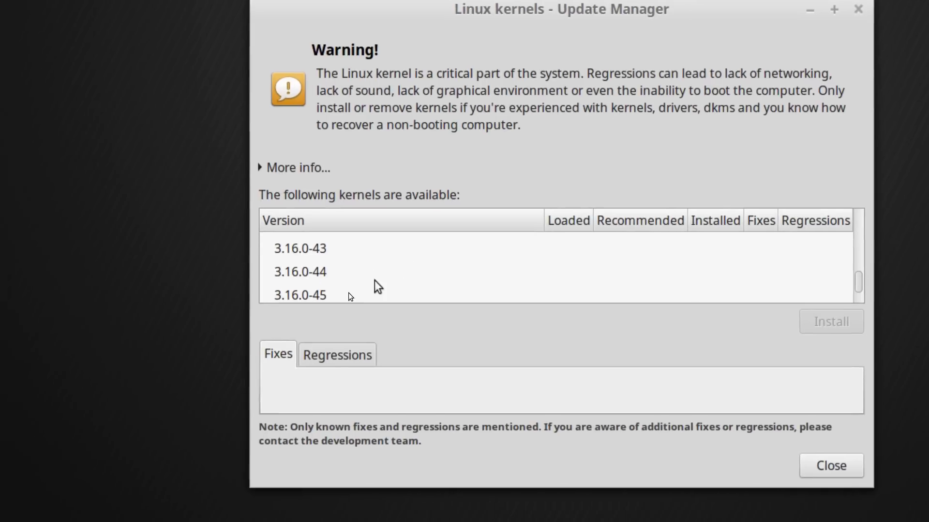
pyautogui.scroll(8, 390, 279)
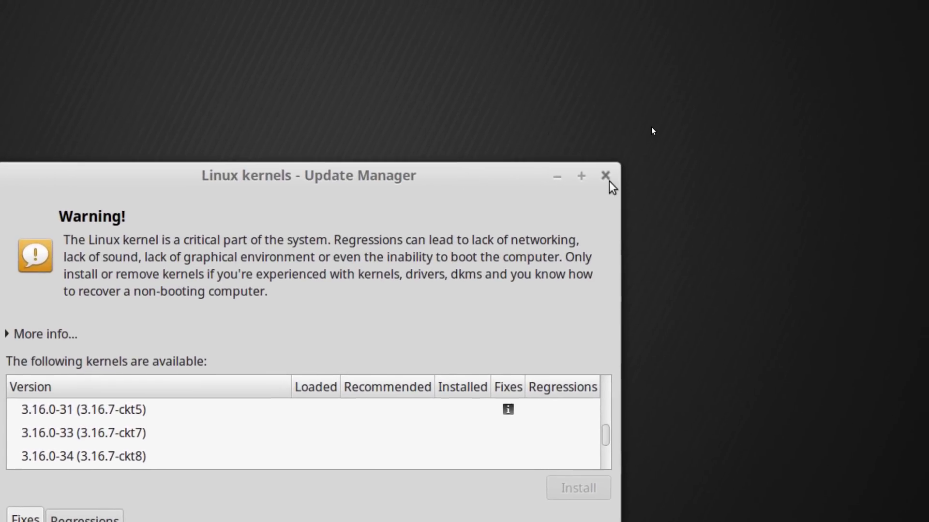
pyautogui.click(606, 178)
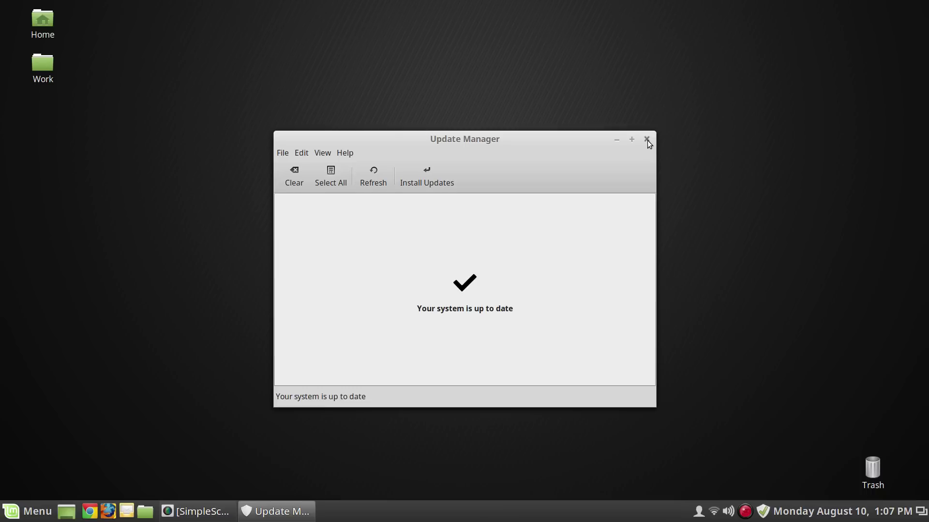
# - Close Update Manager and launch Google Chrome from the Menu favourites
pyautogui.click(647, 140)
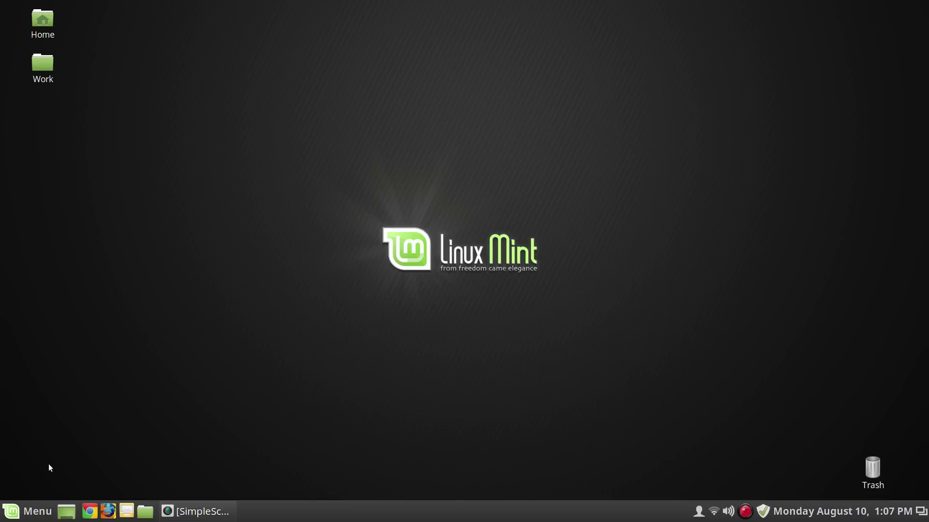
pyautogui.click(30, 511)
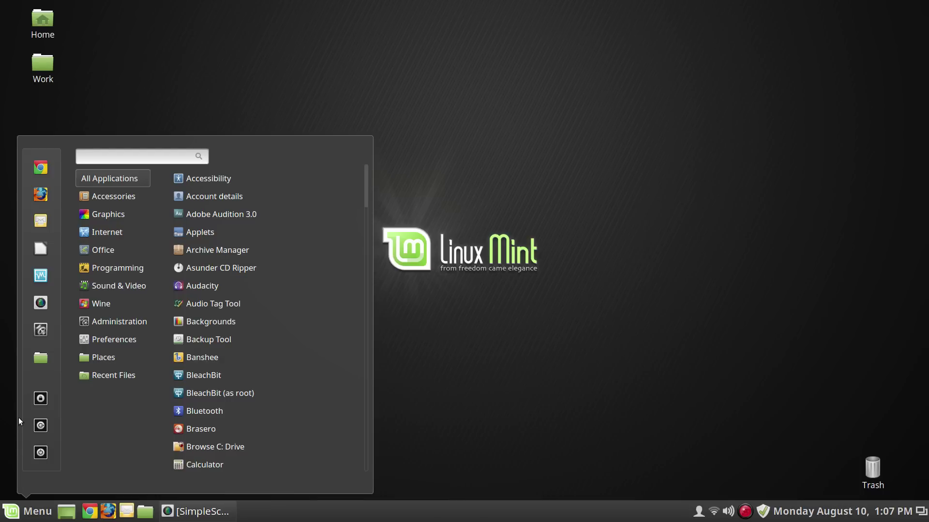
pyautogui.click(43, 177)
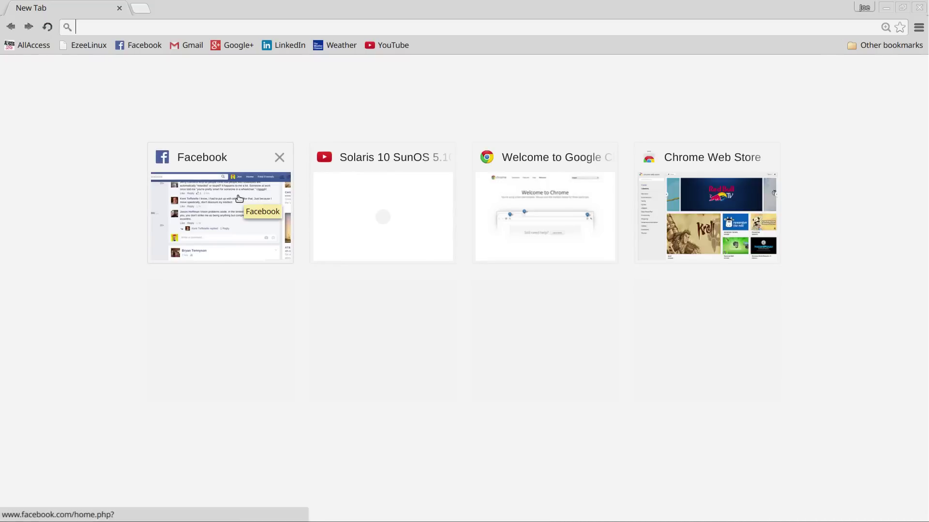
# - Show the Menu's Wine category with apps like Configure Wine and Notepad
pyautogui.click(2, 517)
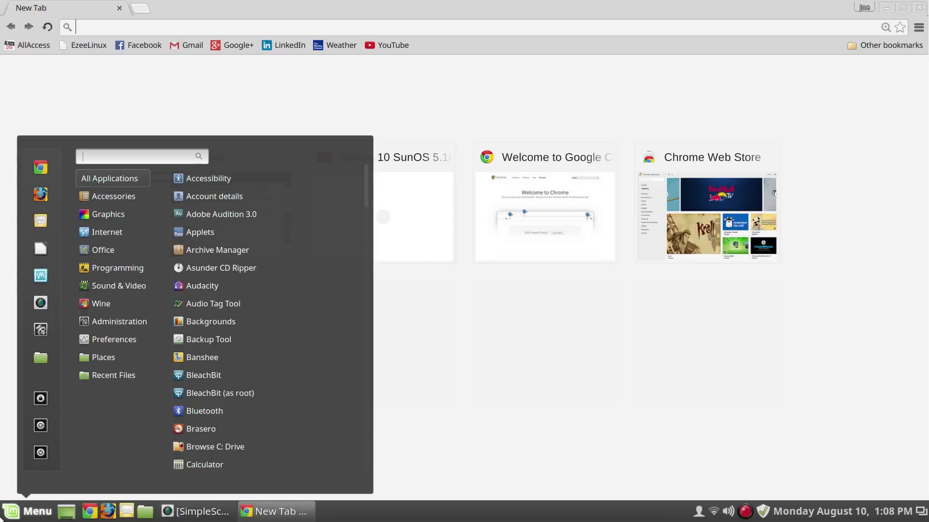
pyautogui.moveTo(146, 310)
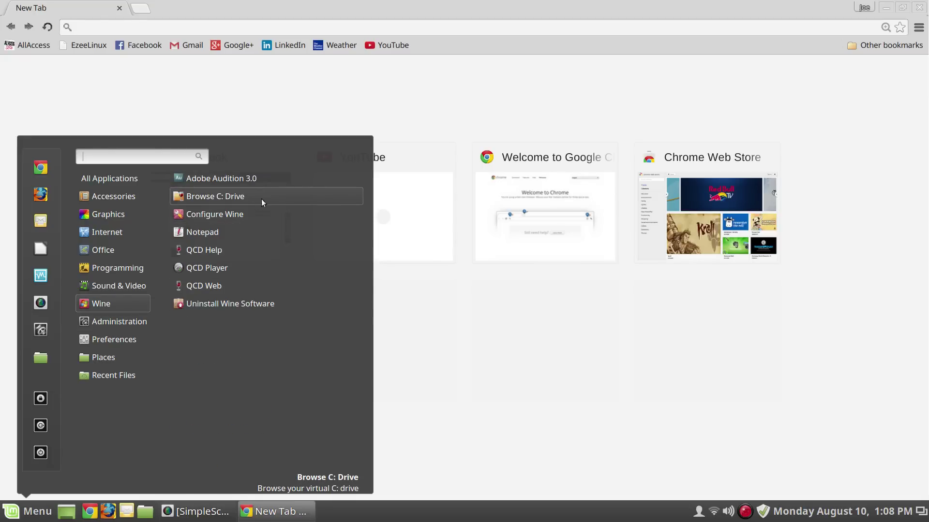
# - Open Wine configuration, centre its dialog showing Windows XP as default, then close it
pyautogui.click(258, 222)
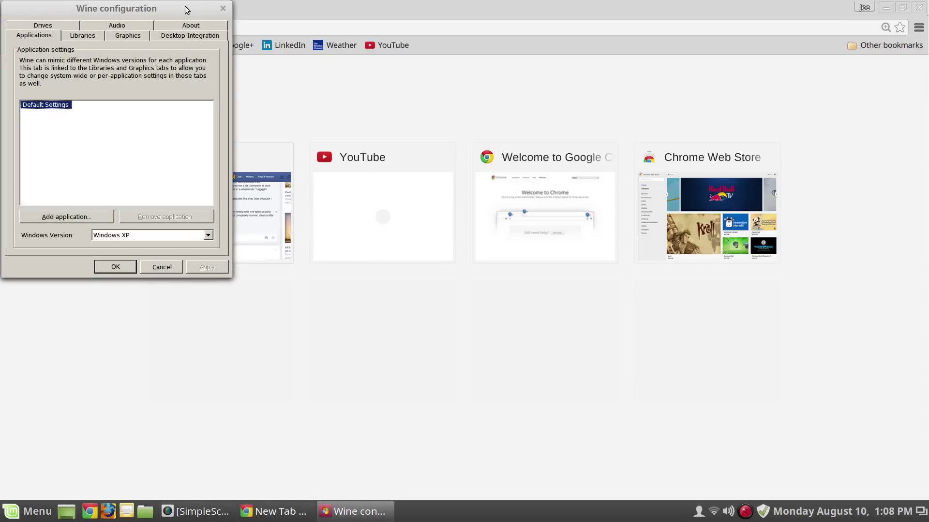
pyautogui.moveTo(174, 10); pyautogui.dragTo(549, 88)
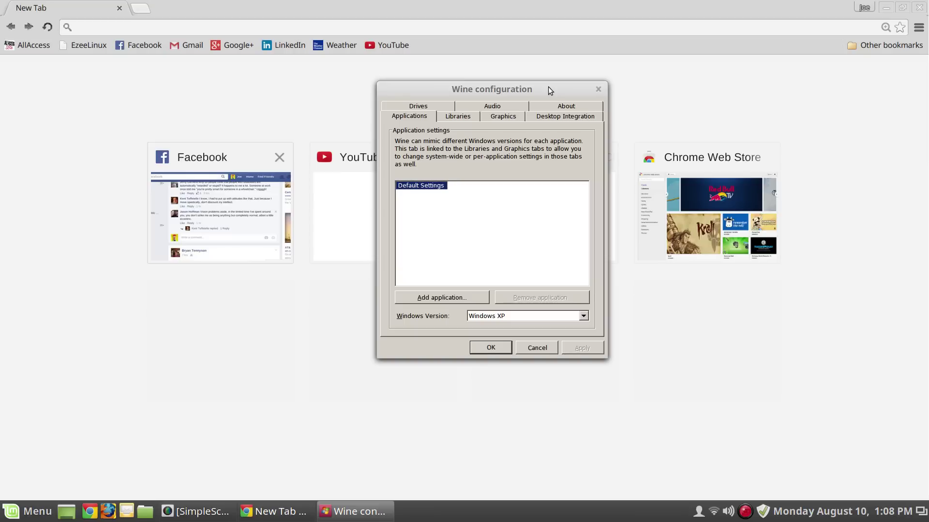
pyautogui.click(594, 89)
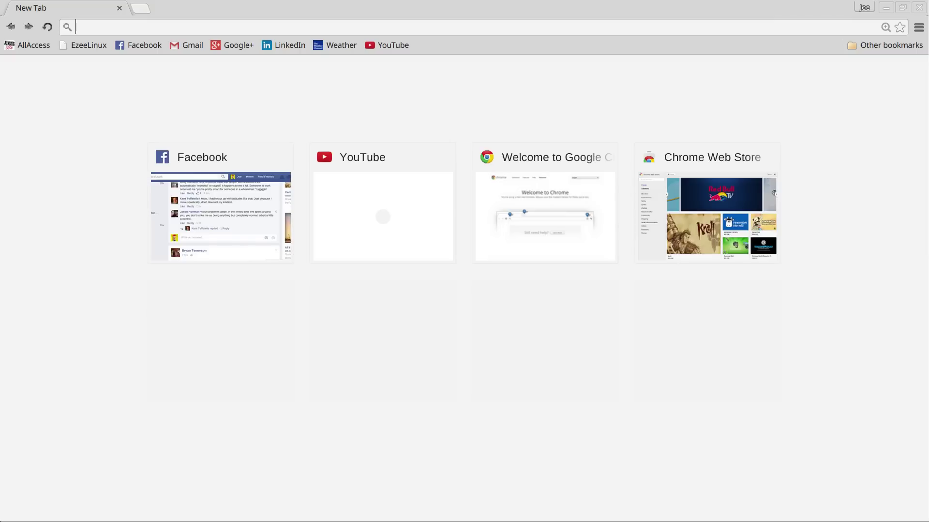
# - Search the Menu for 'asunder' to bring up Asunder CD Ripper
pyautogui.moveTo(15, 520)
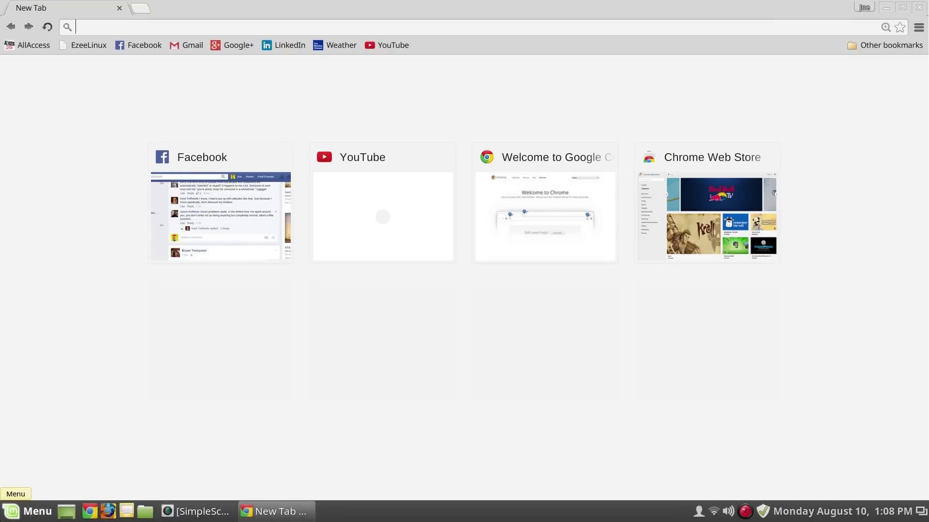
pyautogui.click(15, 514)
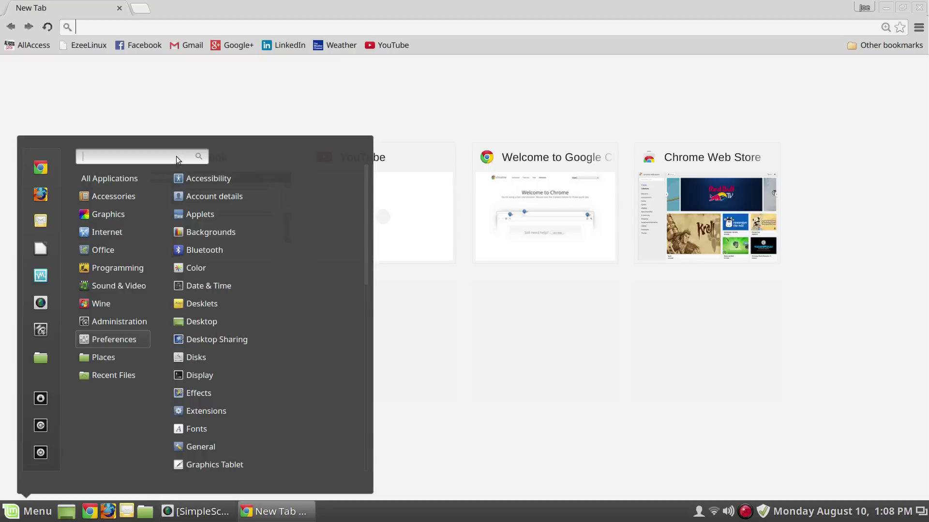
pyautogui.moveTo(146, 286)
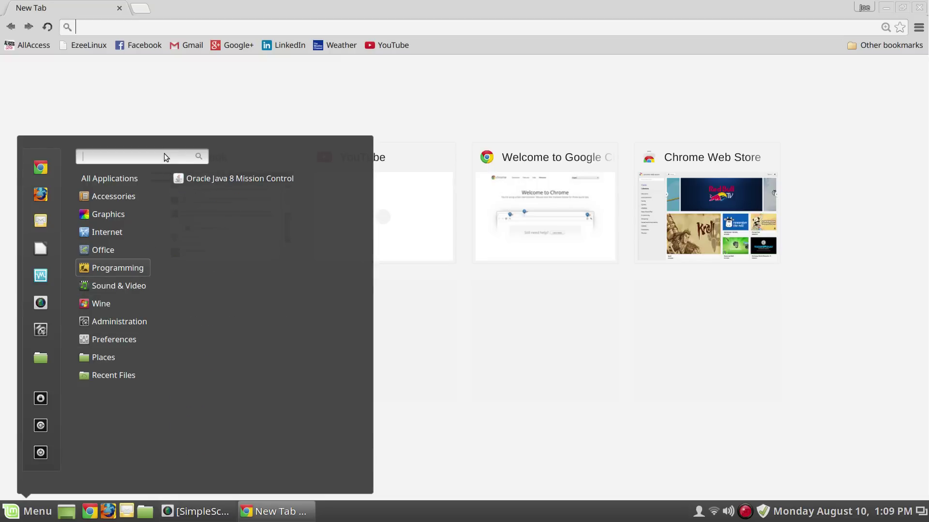
pyautogui.write('asu')
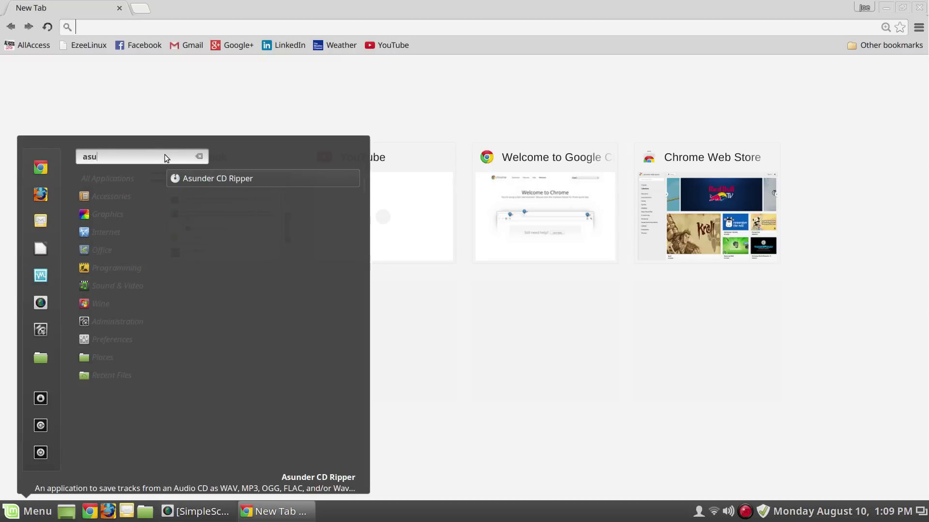
pyautogui.write('nder')
# - Launch Asunder CD Ripper and bring up its filename format preferences
pyautogui.click(272, 179)
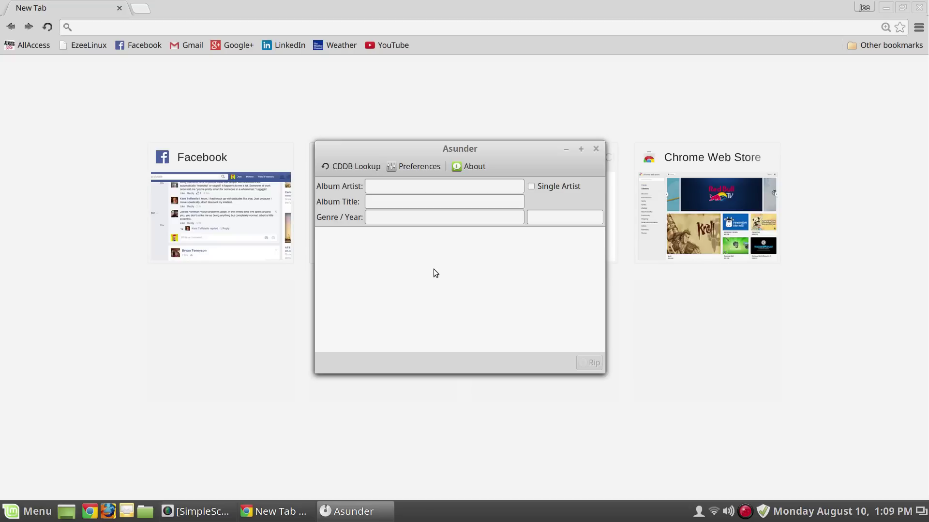
pyautogui.click(431, 169)
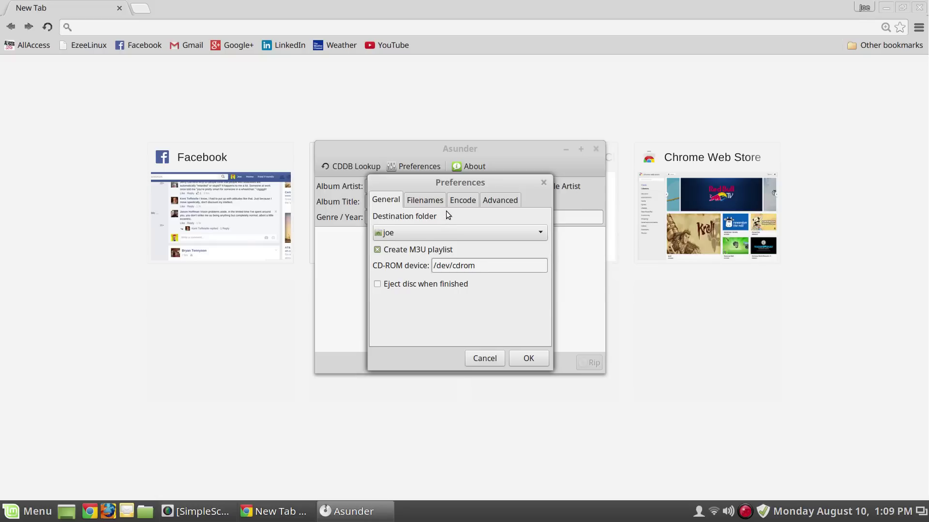
pyautogui.click(429, 202)
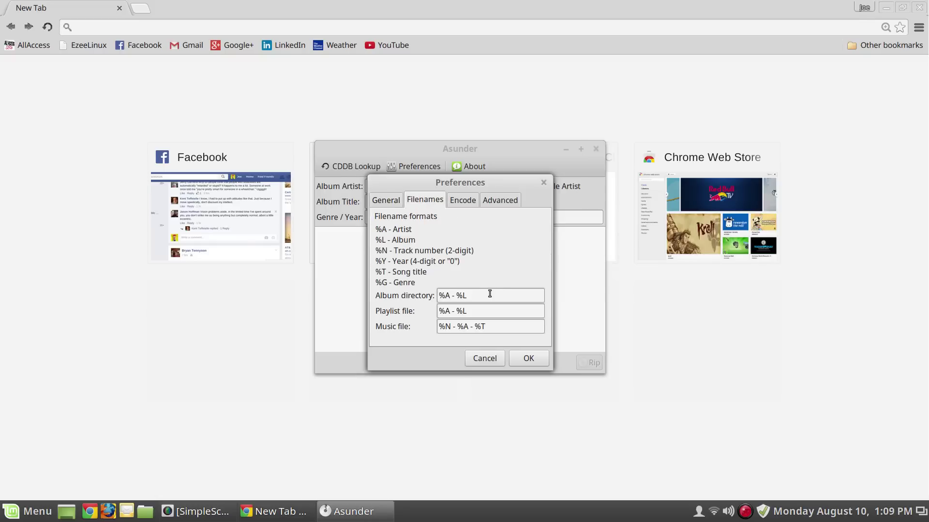
# - Clear the album directory and playlist file formats, and drop '%N - ' from music file names
pyautogui.moveTo(486, 301); pyautogui.dragTo(369, 298)
pyautogui.press('BackSpace')
pyautogui.moveTo(481, 310); pyautogui.dragTo(369, 310)
pyautogui.press('BackSpace')
pyautogui.moveTo(460, 328); pyautogui.dragTo(414, 327)
pyautogui.press('BackSpace')
# - Switch Asunder to MP3 at a constant 192 Kbps with OGG Vorbis off, then close Asunder
pyautogui.click(463, 202)
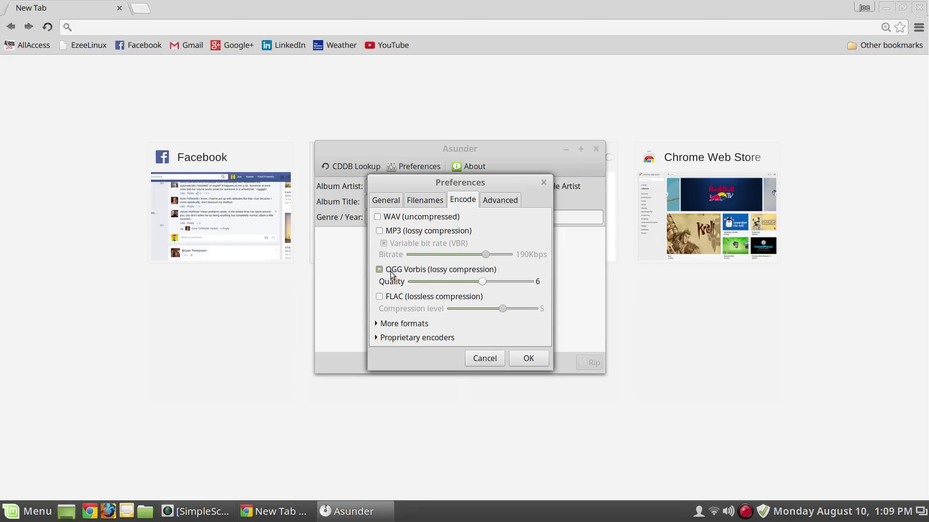
pyautogui.click(379, 231)
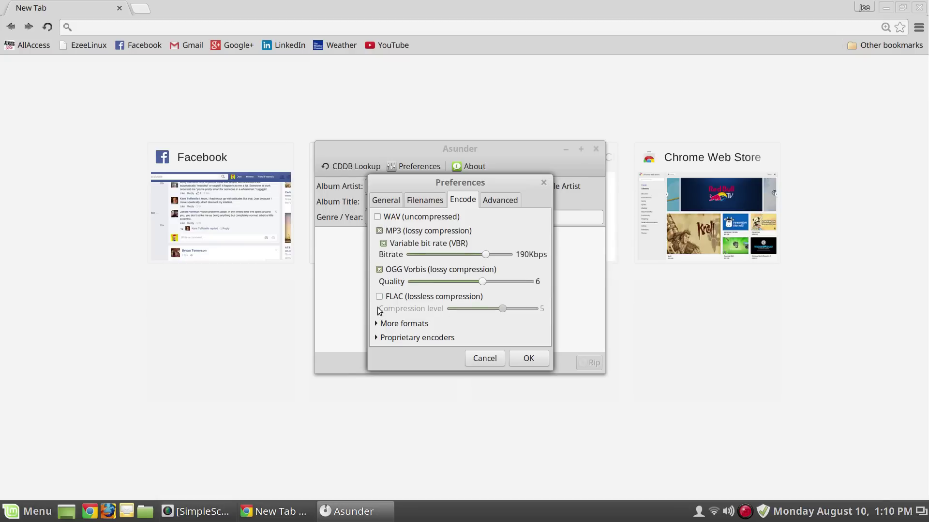
pyautogui.click(385, 270)
pyautogui.click(405, 245)
pyautogui.click(542, 185)
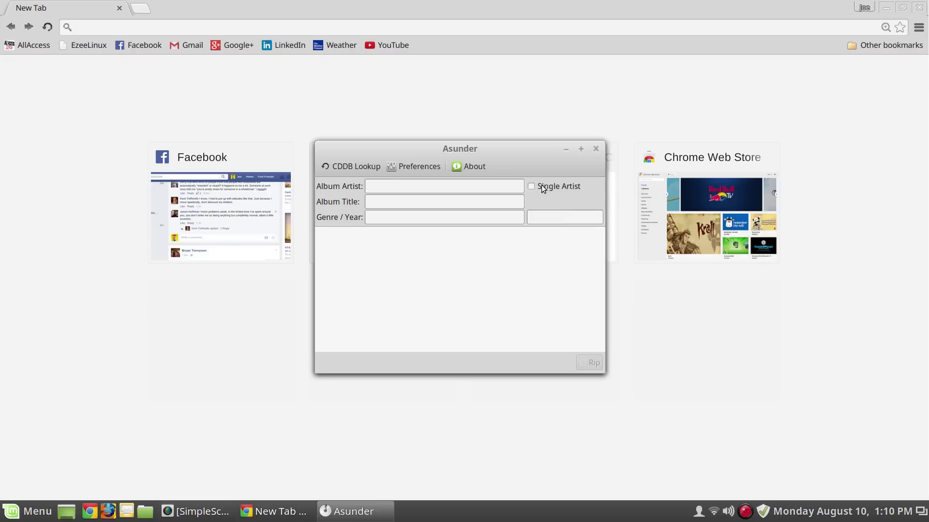
pyautogui.click(598, 152)
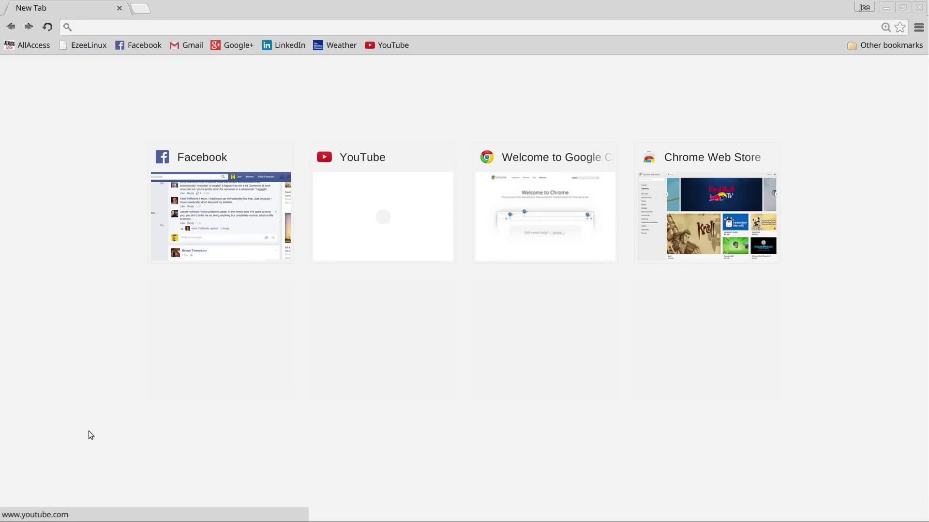
pyautogui.click(31, 512)
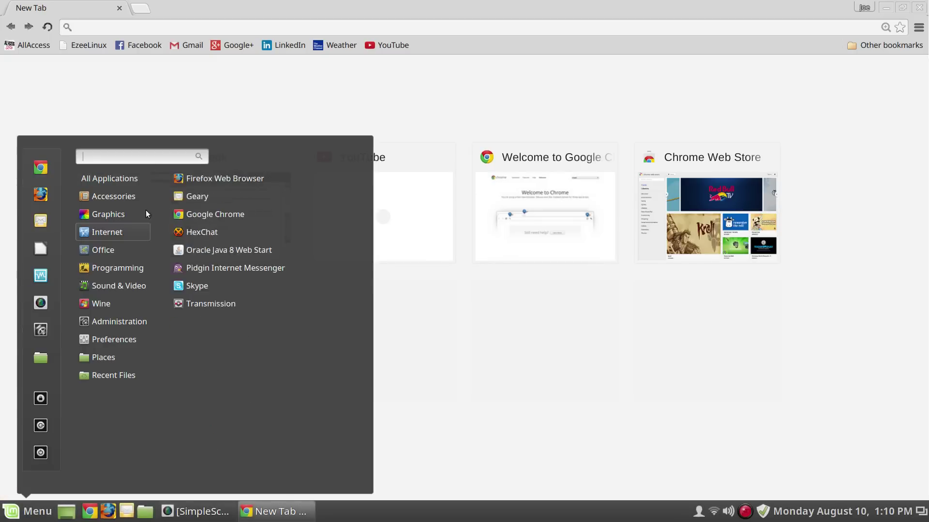
pyautogui.moveTo(113, 196)
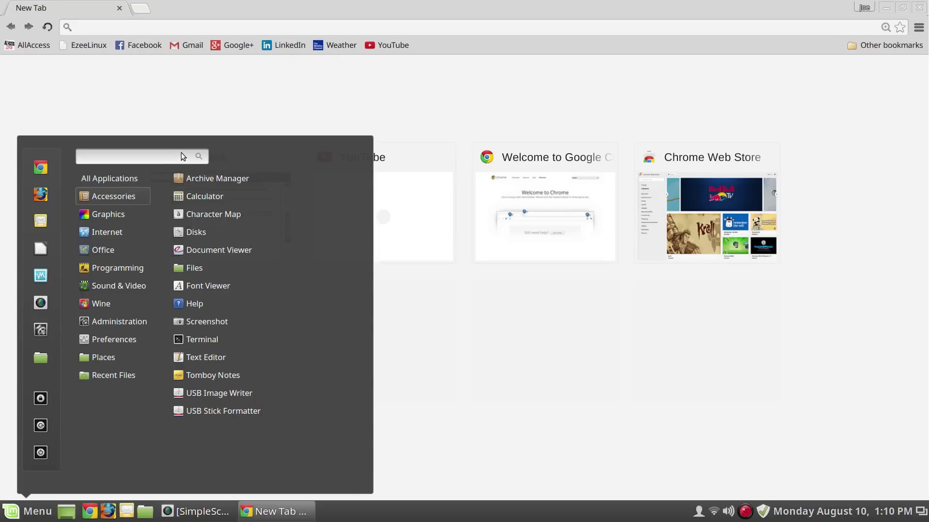
pyautogui.write('tagto')
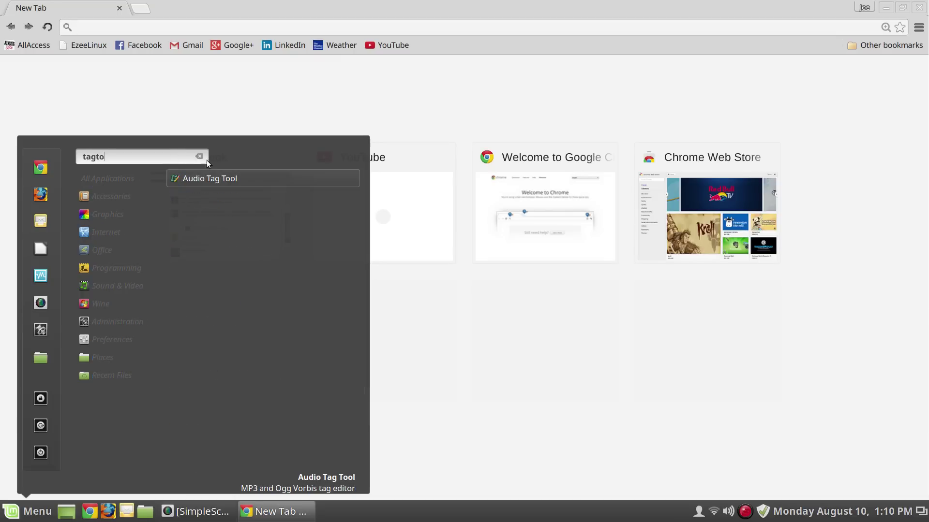
pyautogui.click(284, 187)
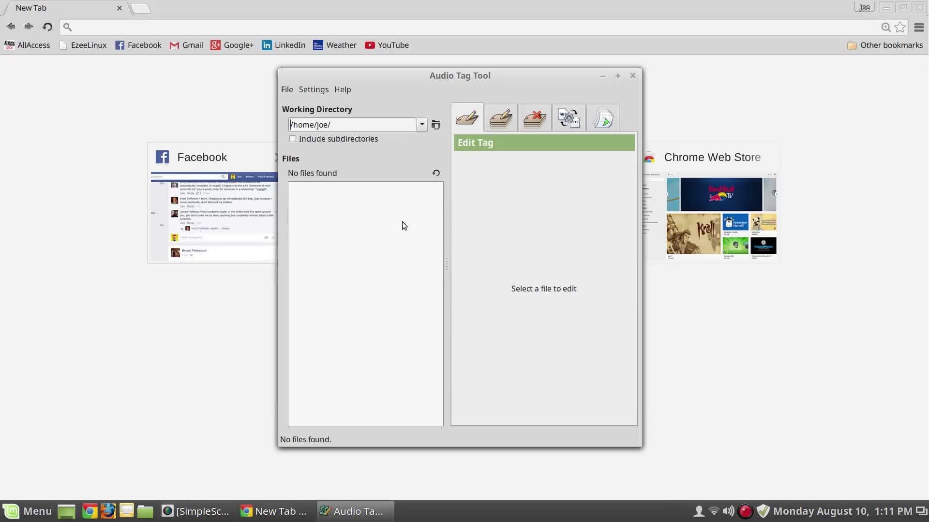
pyautogui.click(636, 77)
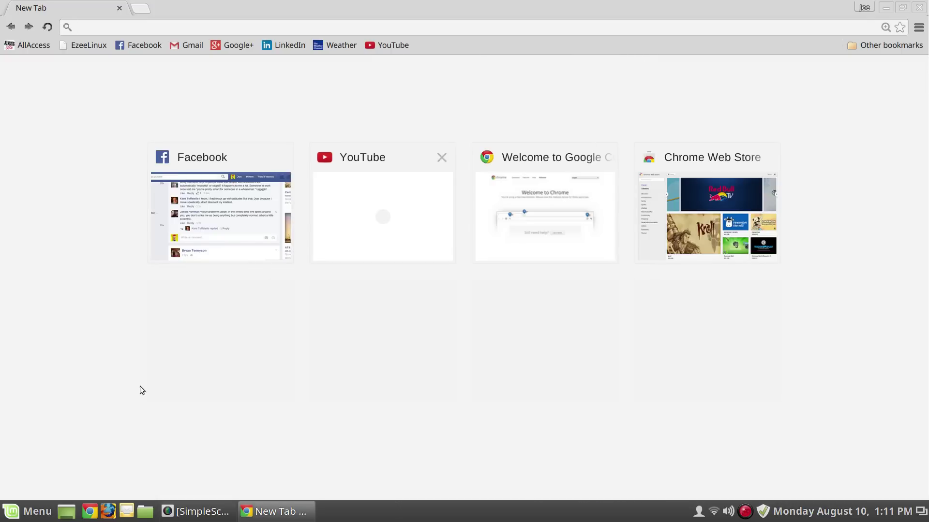
pyautogui.click(21, 517)
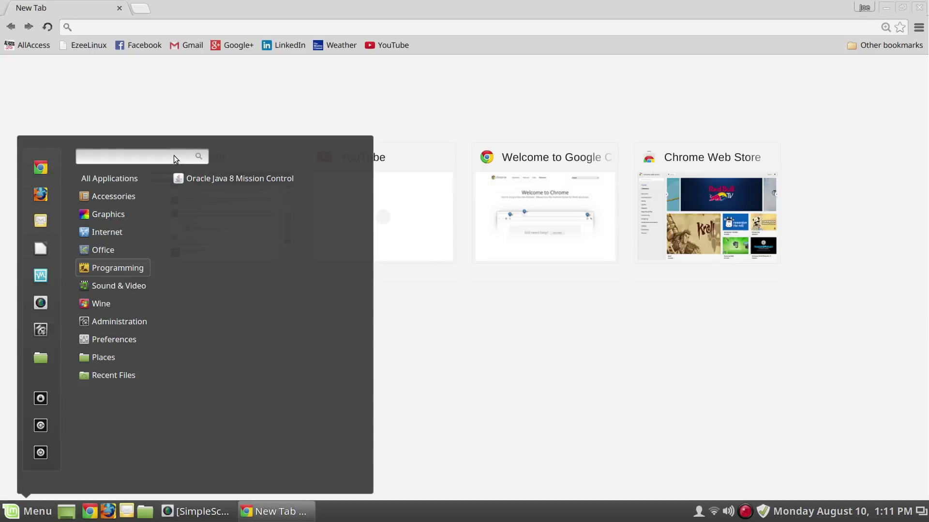
pyautogui.write('easy')
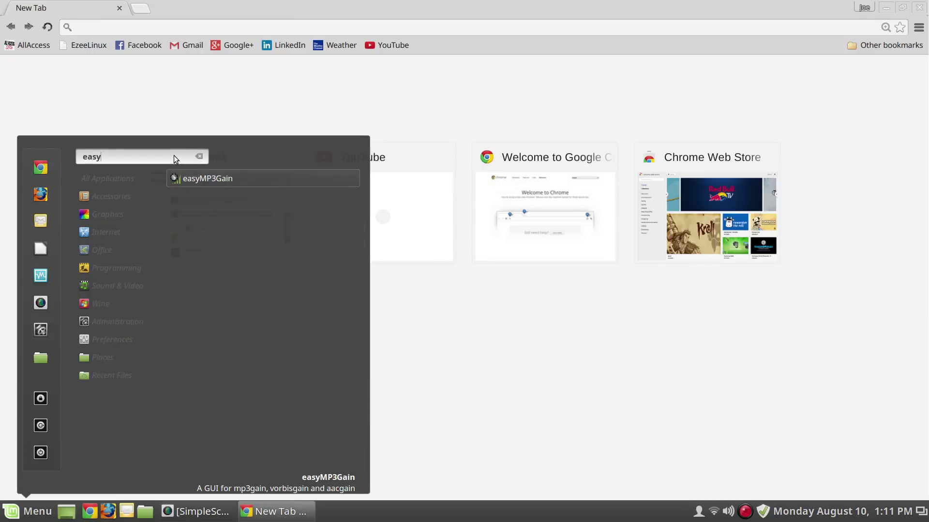
pyautogui.click(264, 181)
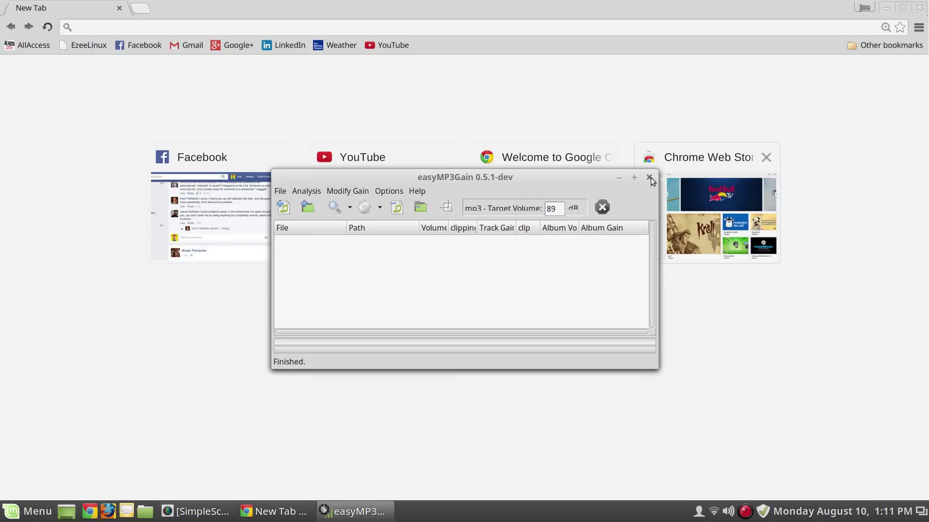
pyautogui.click(650, 178)
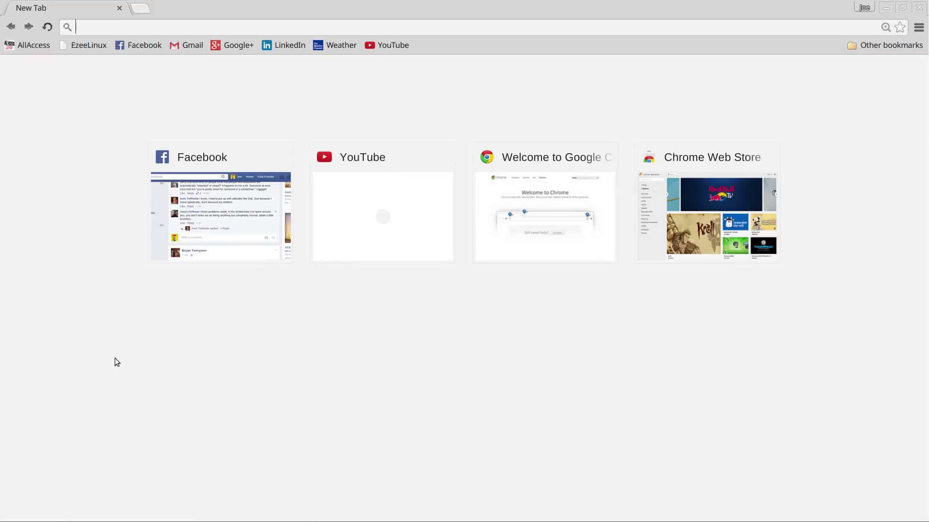
pyautogui.moveTo(73, 520)
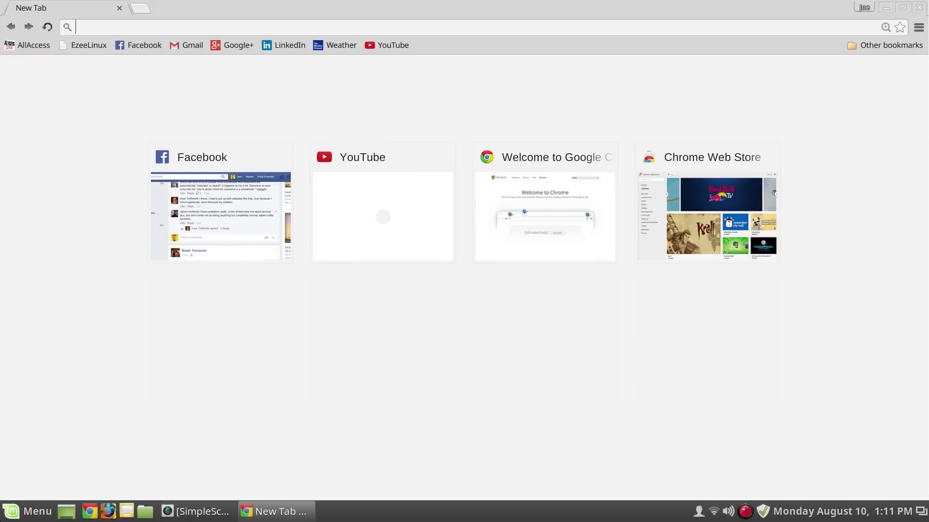
pyautogui.press('super')
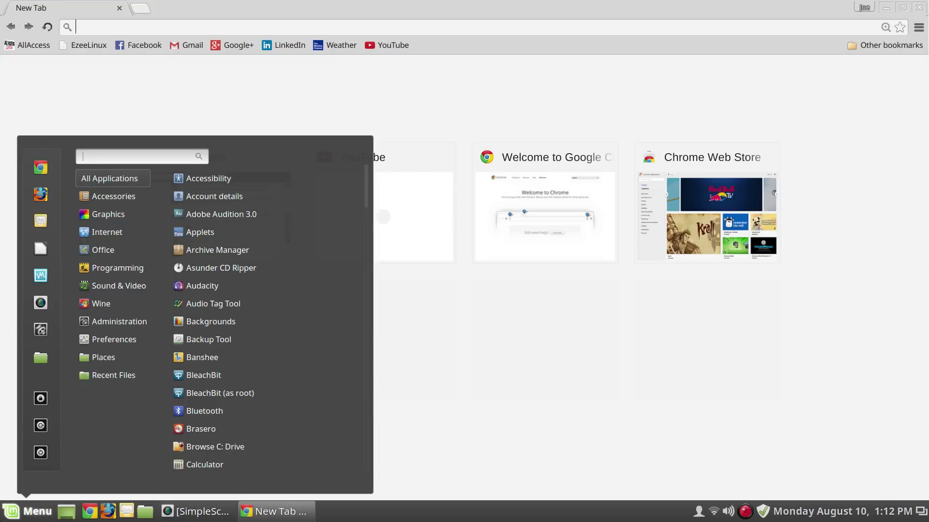
pyautogui.moveTo(118, 306)
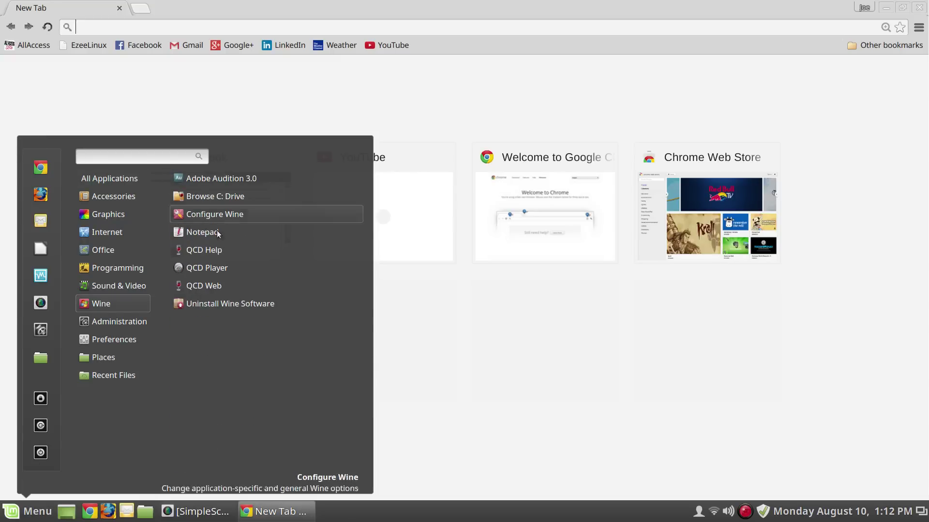
pyautogui.click(226, 275)
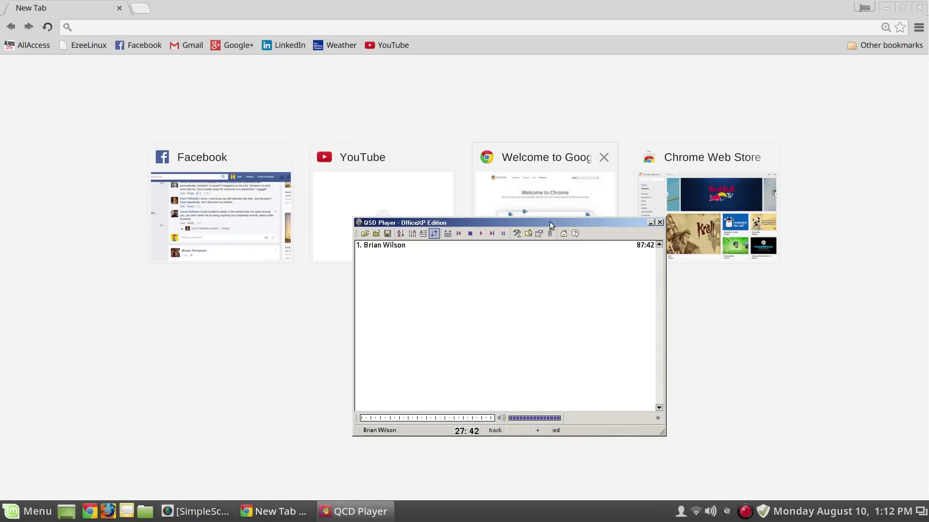
pyautogui.moveTo(549, 221); pyautogui.dragTo(511, 143)
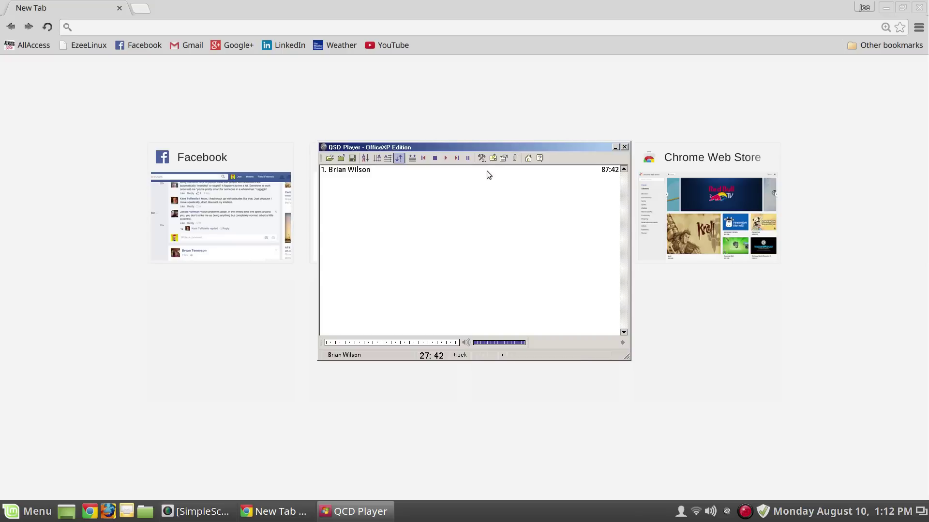
pyautogui.click(625, 147)
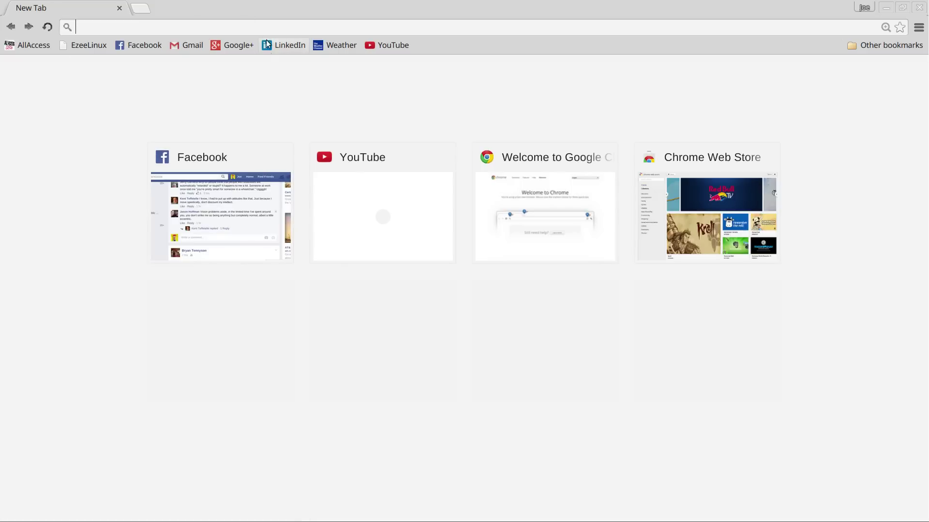
# - Go to YouTube and open the channel's Creator Studio Analytics
pyautogui.click(400, 44)
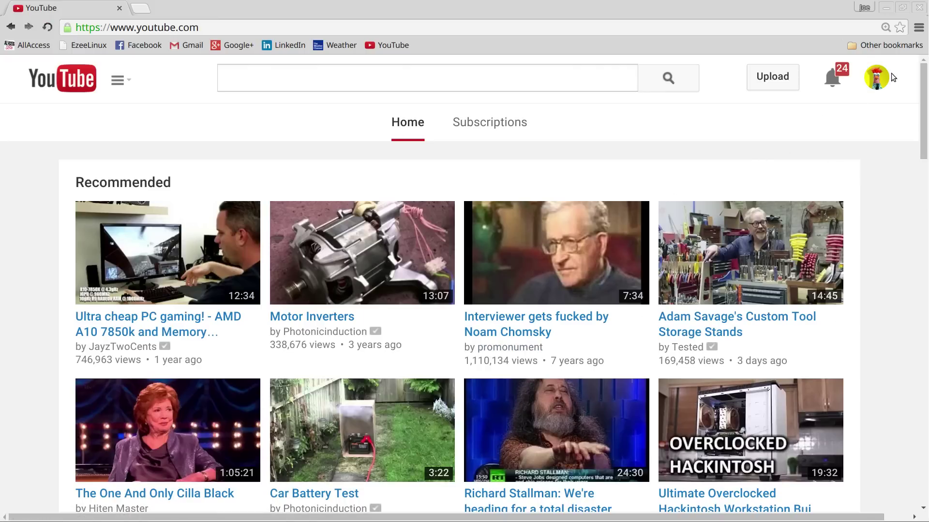
pyautogui.click(877, 78)
pyautogui.click(773, 209)
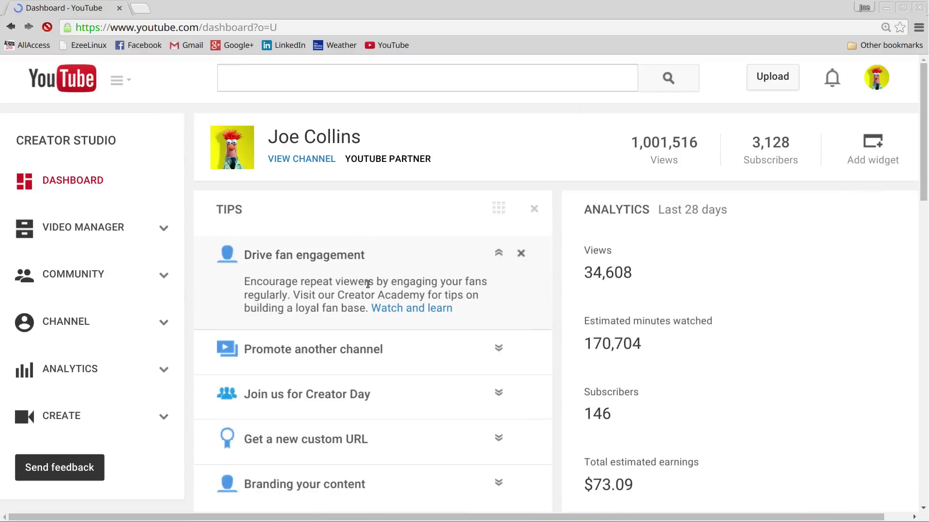
pyautogui.click(120, 374)
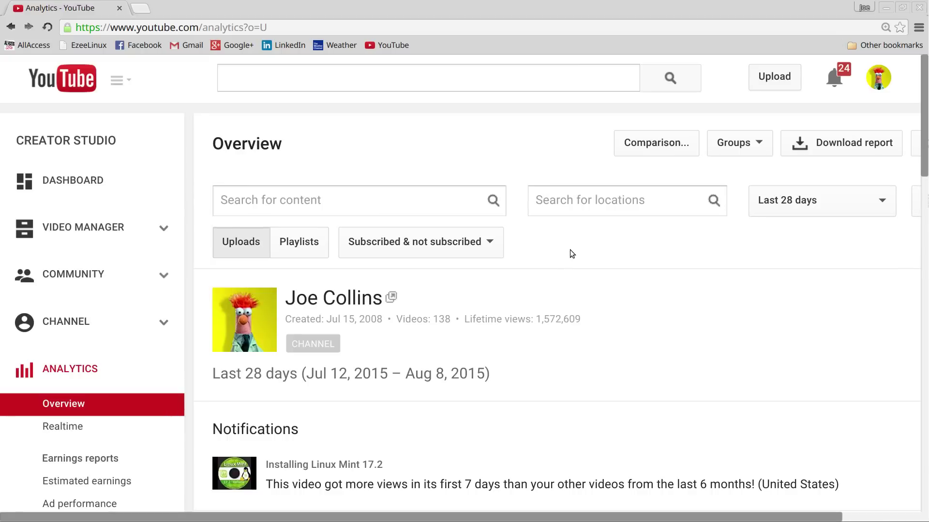
# - Scroll through the 28-day overview down to the Top 10 Videos table
pyautogui.scroll(-15, 568, 254)
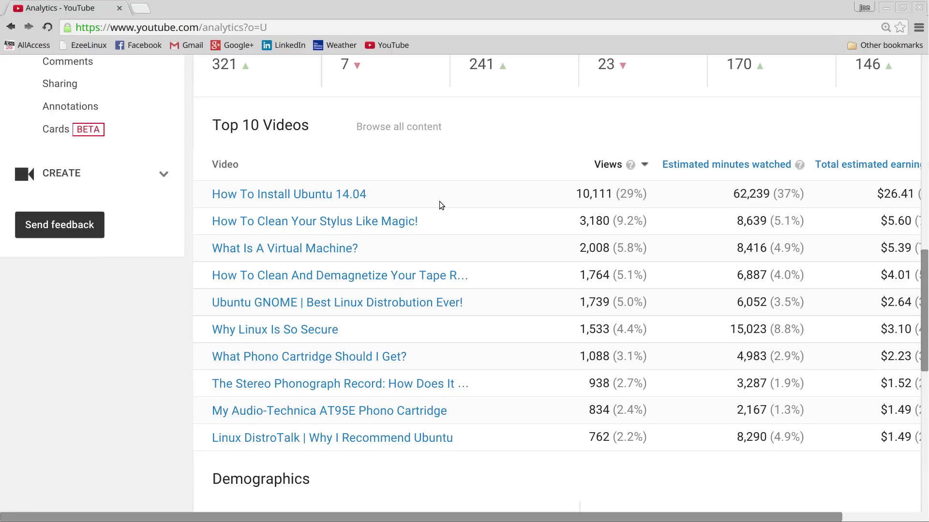
pyautogui.scroll(-6, 450, 196)
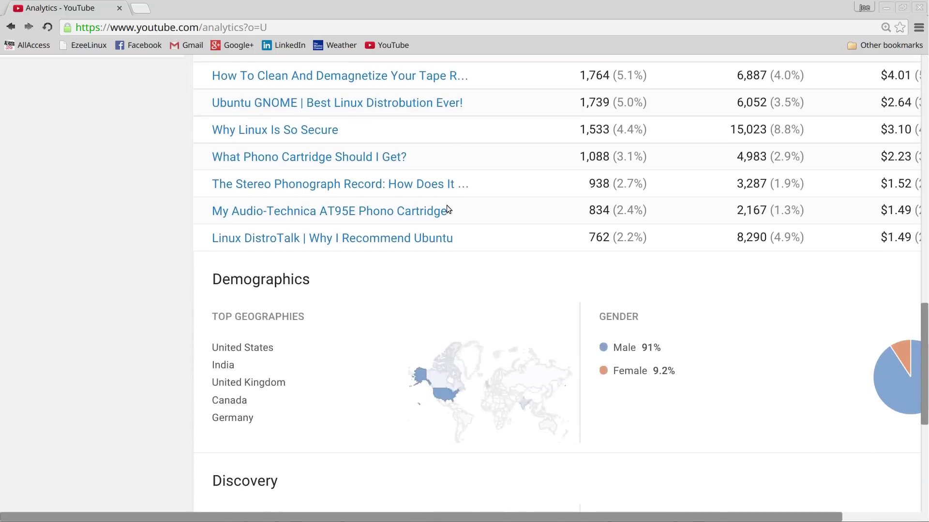
pyautogui.scroll(1, 456, 194)
pyautogui.scroll(8, 456, 193)
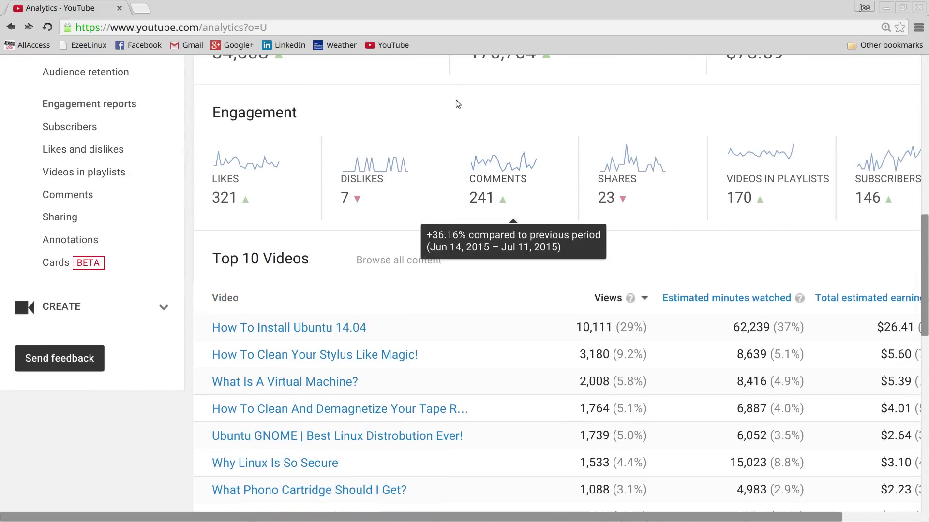
pyautogui.scroll(3, 443, 115)
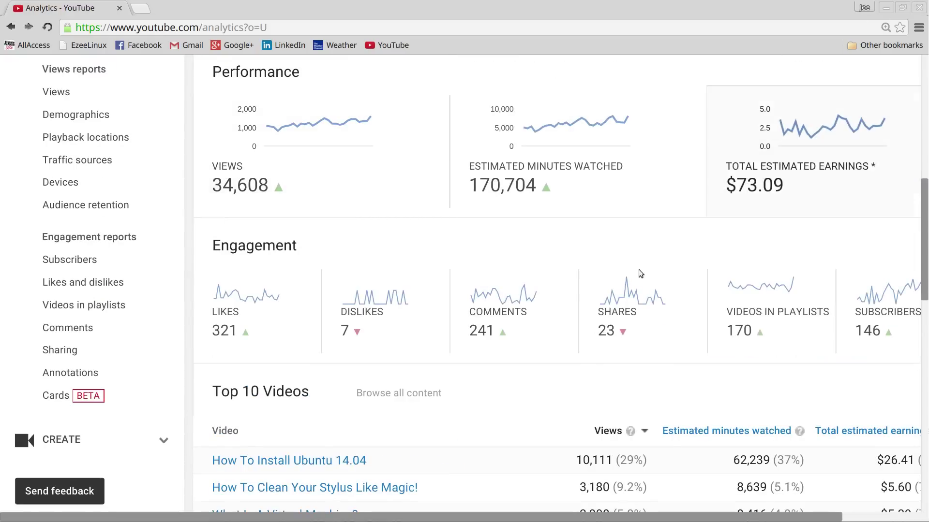
pyautogui.scroll(-5, 616, 298)
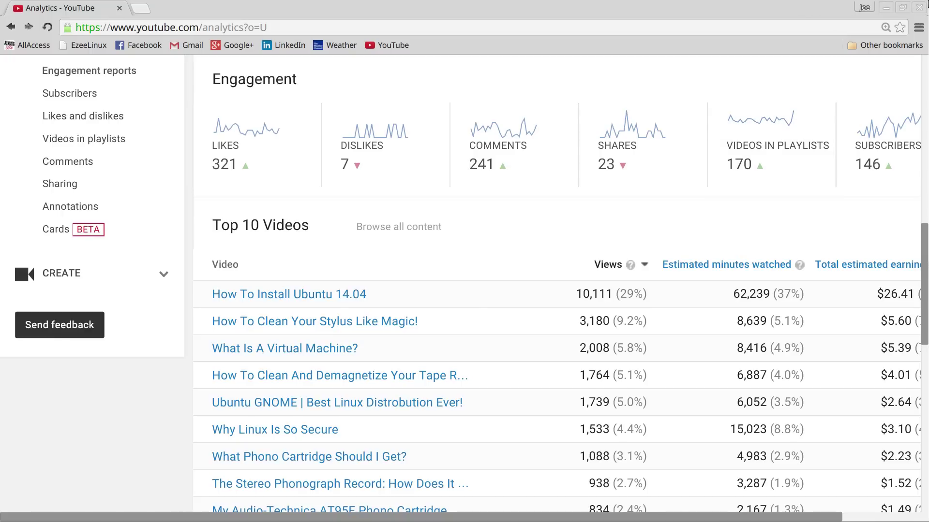
# - Close Chrome and launch Oracle VM VirtualBox Manager from the Mint Menu
pyautogui.click(921, 7)
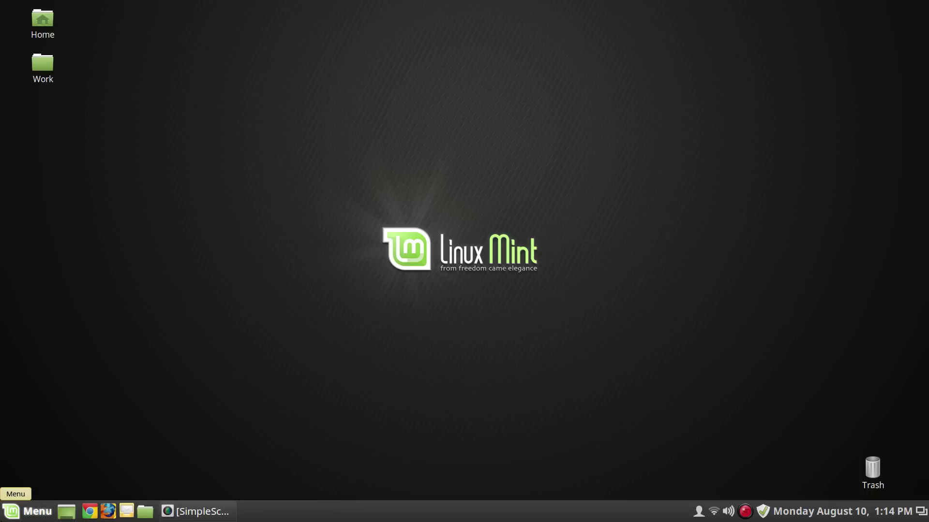
pyautogui.click(29, 511)
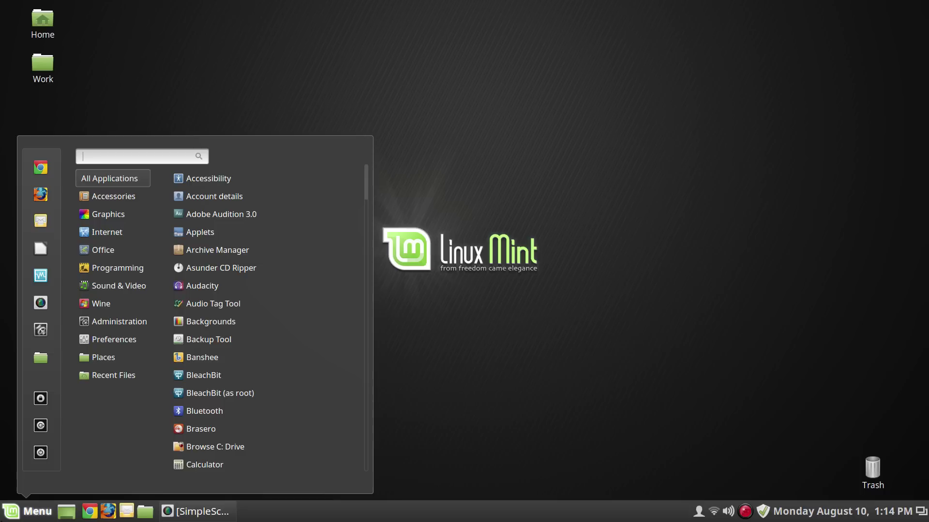
pyautogui.click(414, 58)
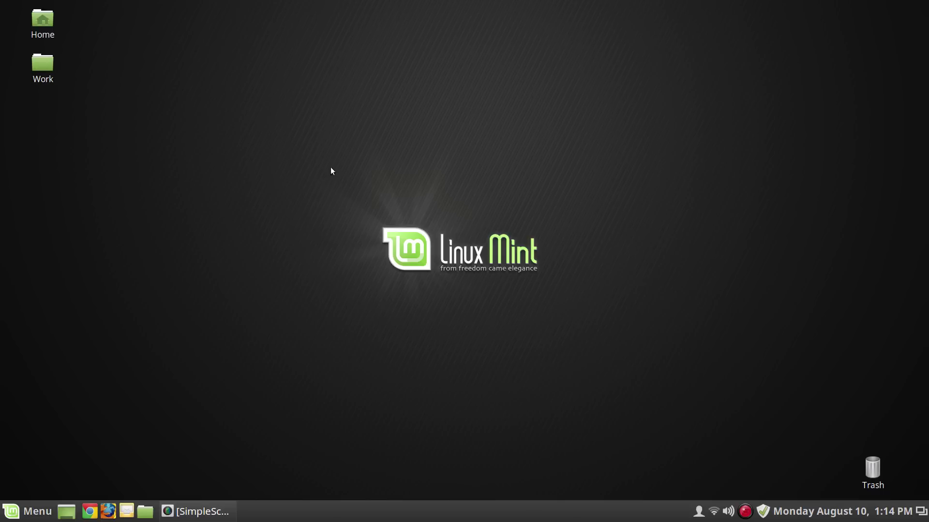
pyautogui.click(10, 511)
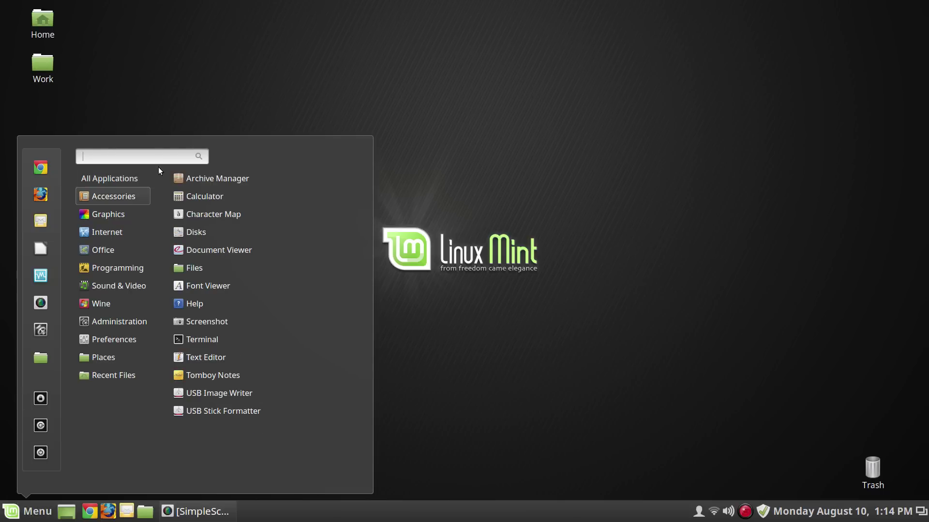
pyautogui.click(37, 285)
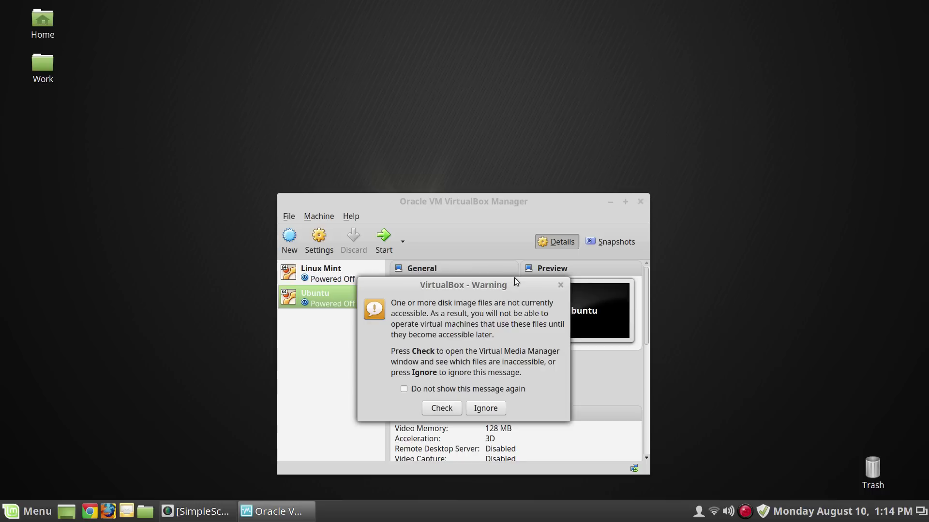
# - Permanently dismiss the inaccessible-disk warning, move the Manager window up, and start the Ubuntu VM
pyautogui.click(425, 391)
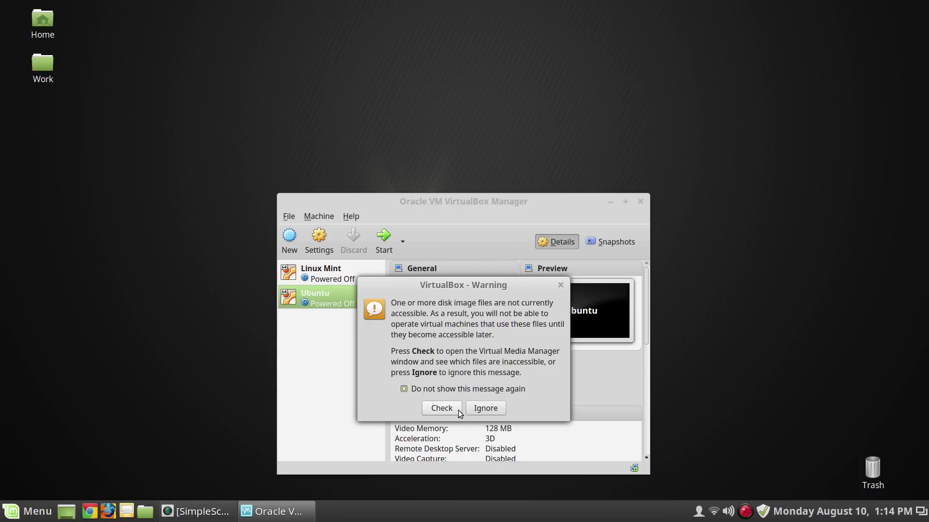
pyautogui.click(485, 408)
pyautogui.moveTo(486, 200); pyautogui.dragTo(466, 70)
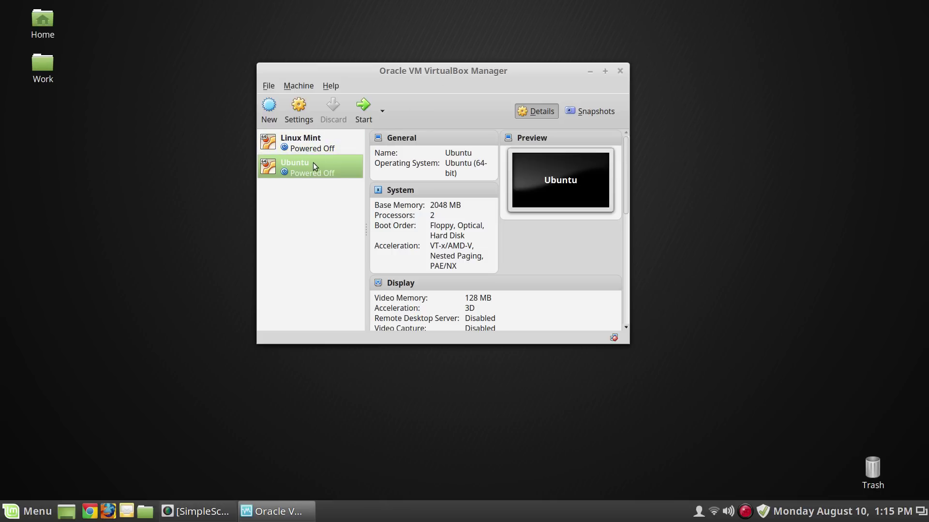
pyautogui.click(363, 112)
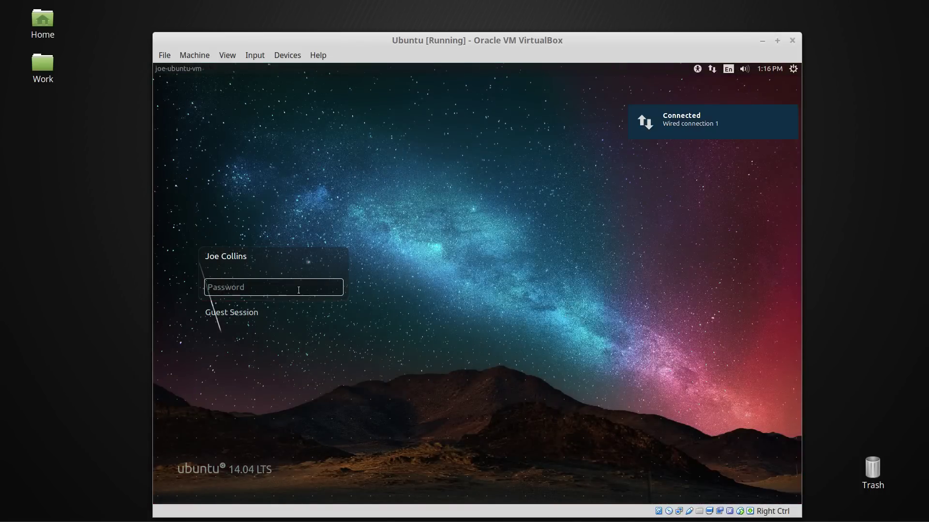
# - Log in to the Ubuntu VM with the account password, then shut it down
pyautogui.write('******')
pyautogui.press('Return')
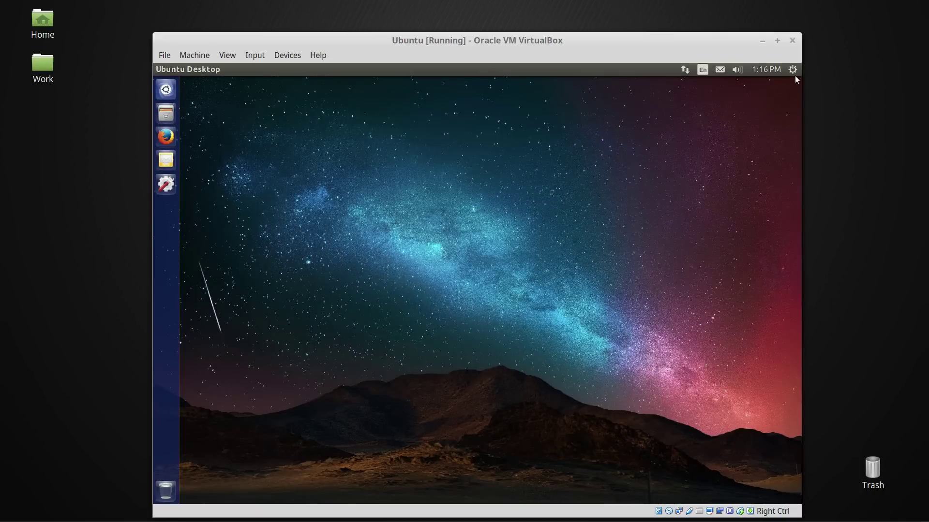
pyautogui.click(793, 71)
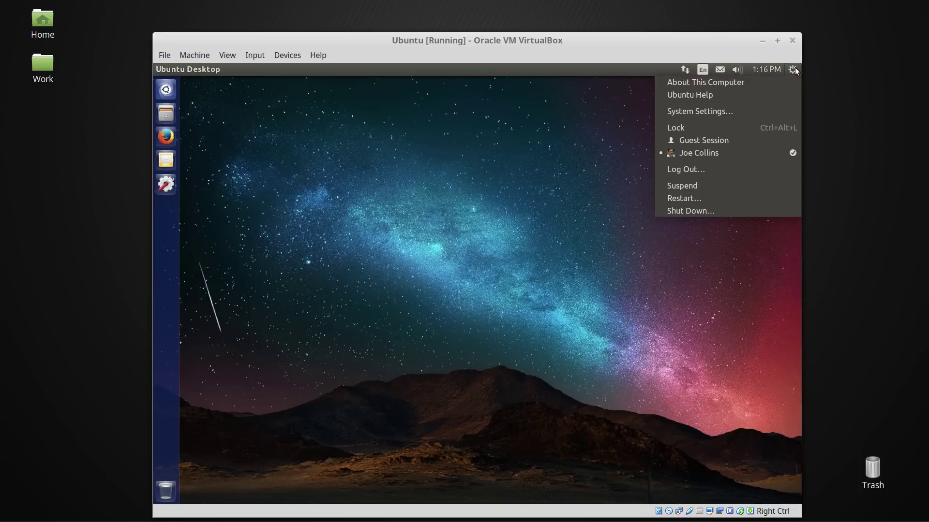
pyautogui.click(759, 212)
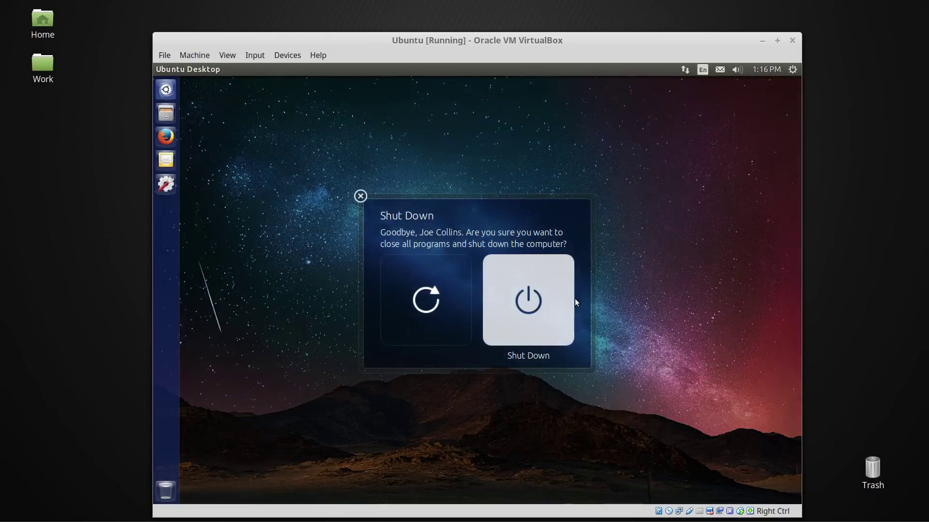
pyautogui.click(559, 302)
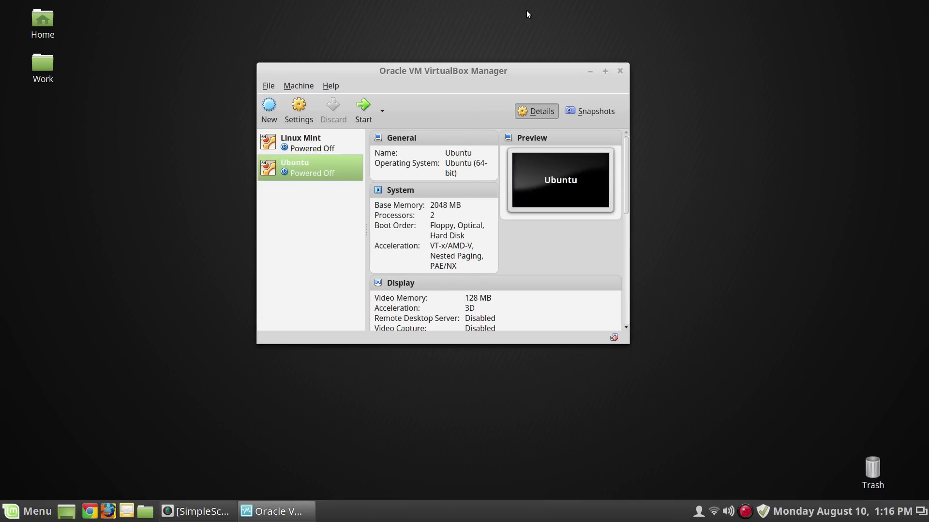
# - Close the VirtualBox Manager window, leaving the bare Linux Mint desktop
pyautogui.click(619, 72)
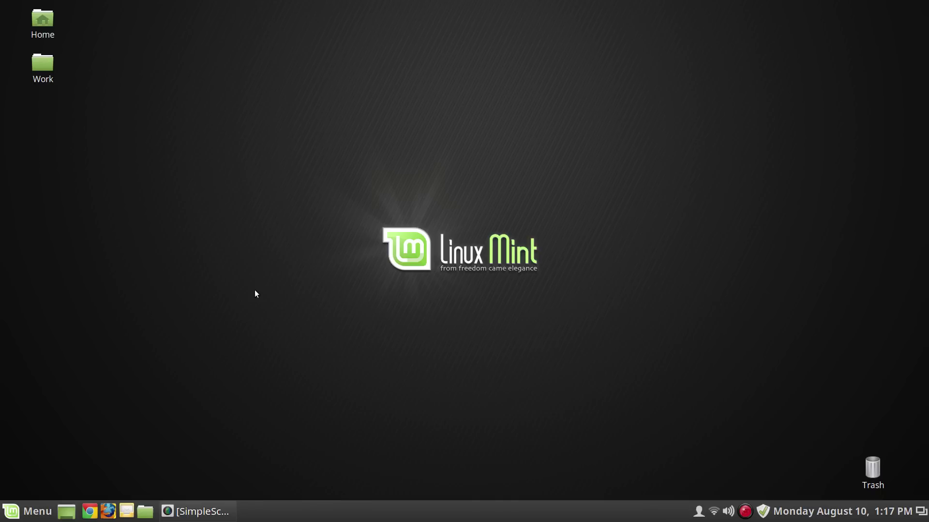
# - Launch System Settings from the Mint Menu and scroll down to the Administration section
pyautogui.click(11, 512)
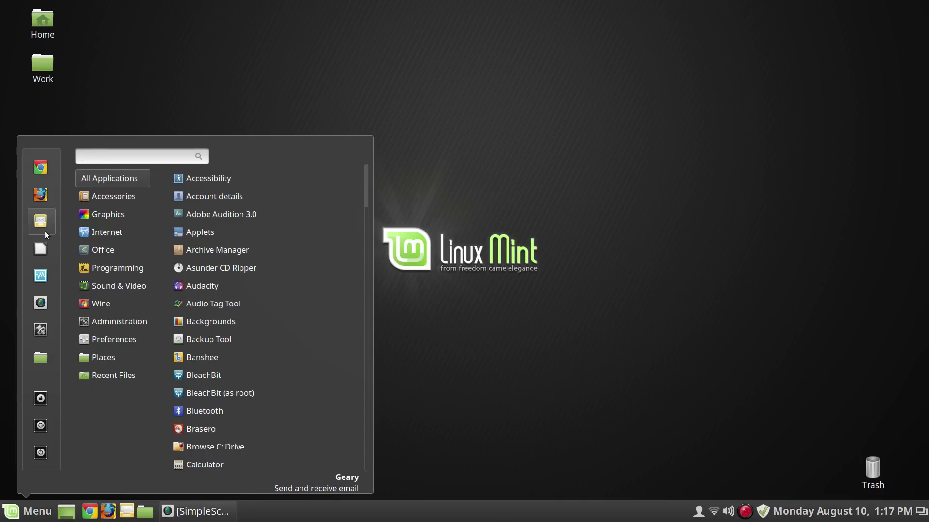
pyautogui.click(42, 329)
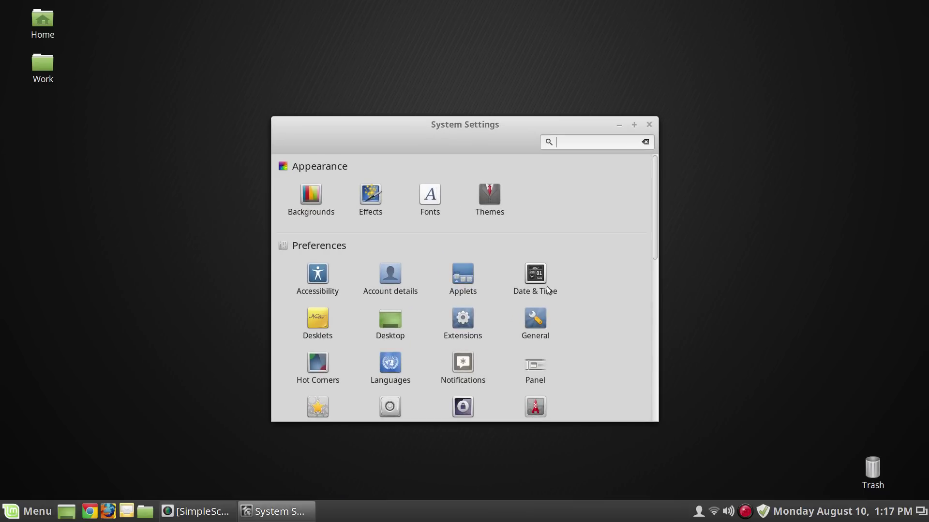
pyautogui.scroll(-5, 527, 271)
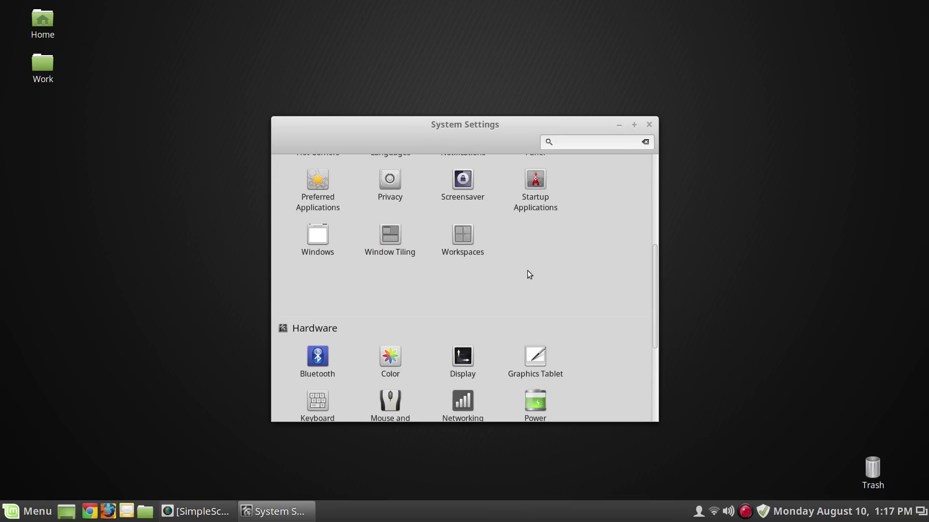
pyautogui.scroll(-3, 527, 271)
pyautogui.scroll(6, 527, 272)
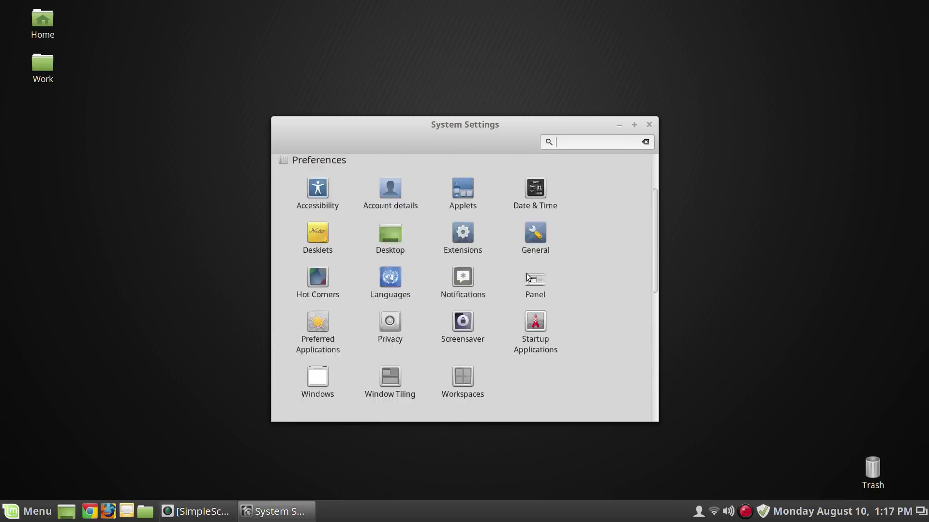
pyautogui.scroll(-5, 525, 279)
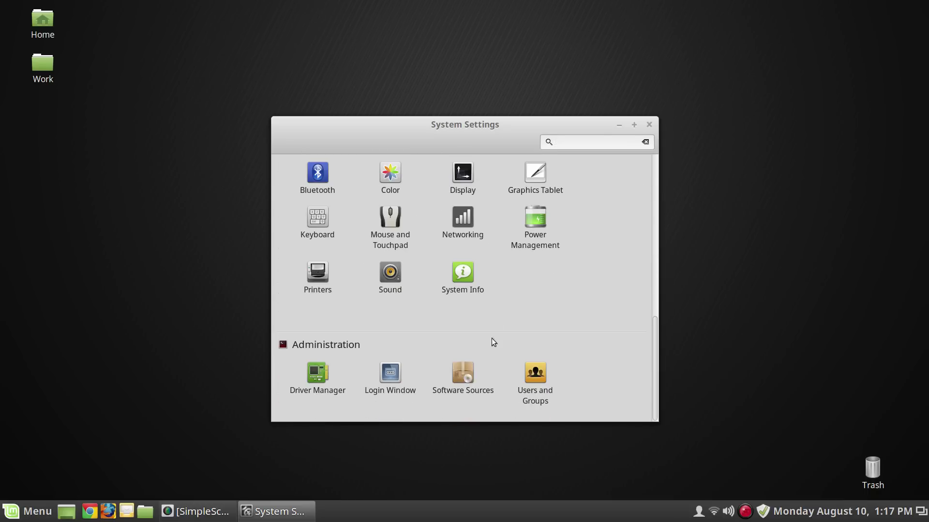
pyautogui.click(394, 376)
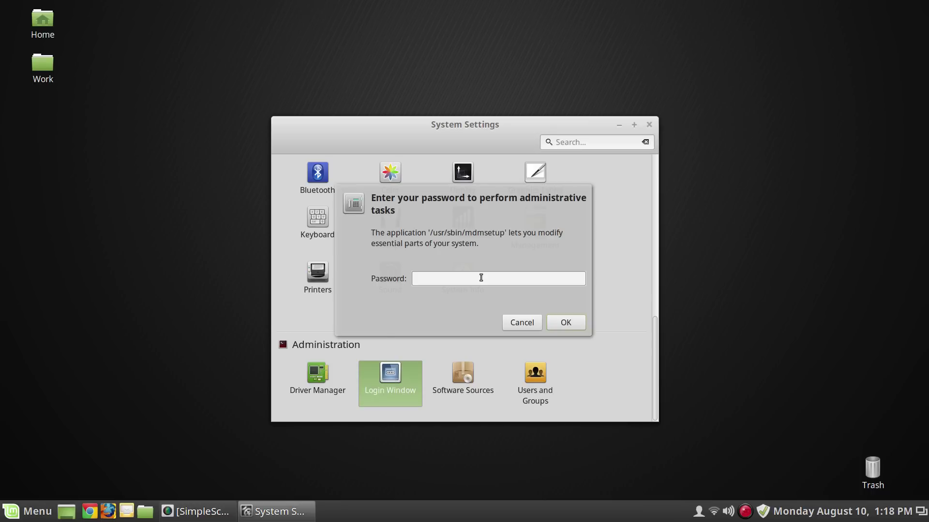
pyautogui.write('******')
pyautogui.press('Return')
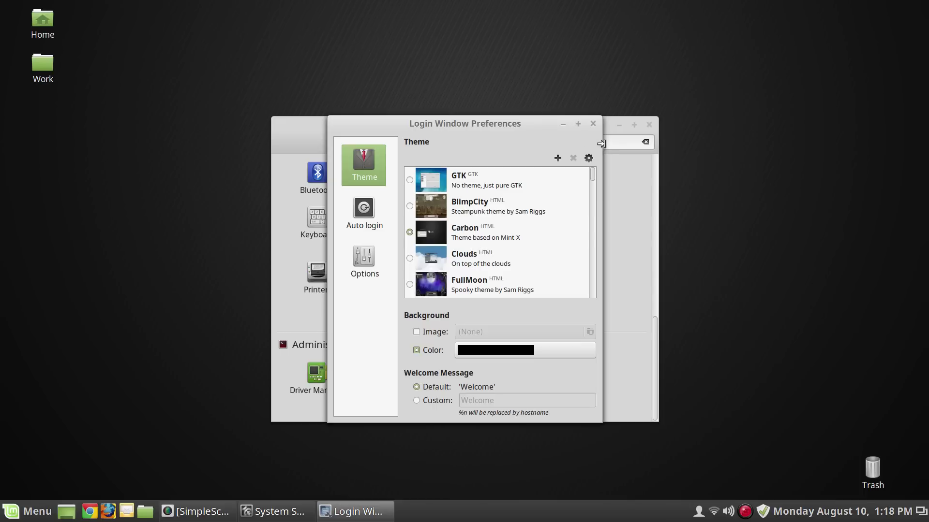
pyautogui.click(593, 124)
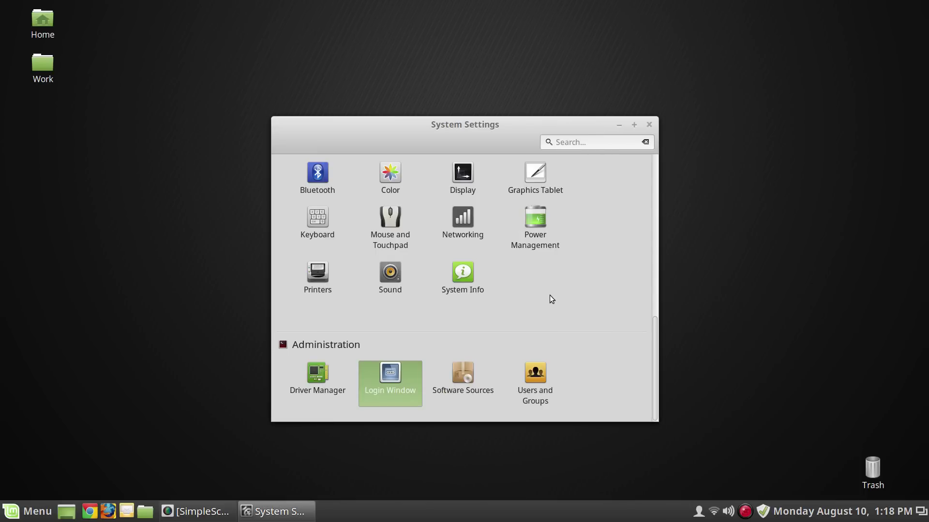
# - Scroll through the System Settings Hardware and Administration categories
pyautogui.scroll(10, 562, 329)
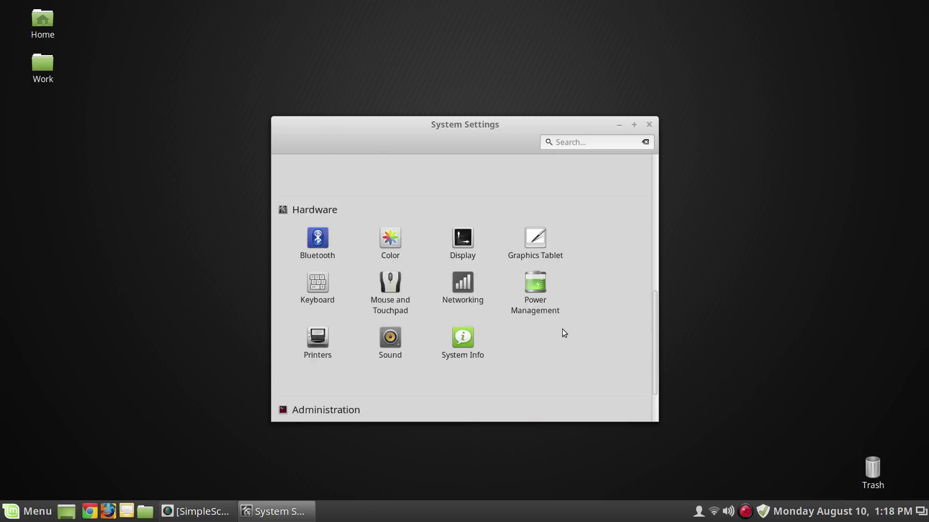
pyautogui.scroll(1, 579, 308)
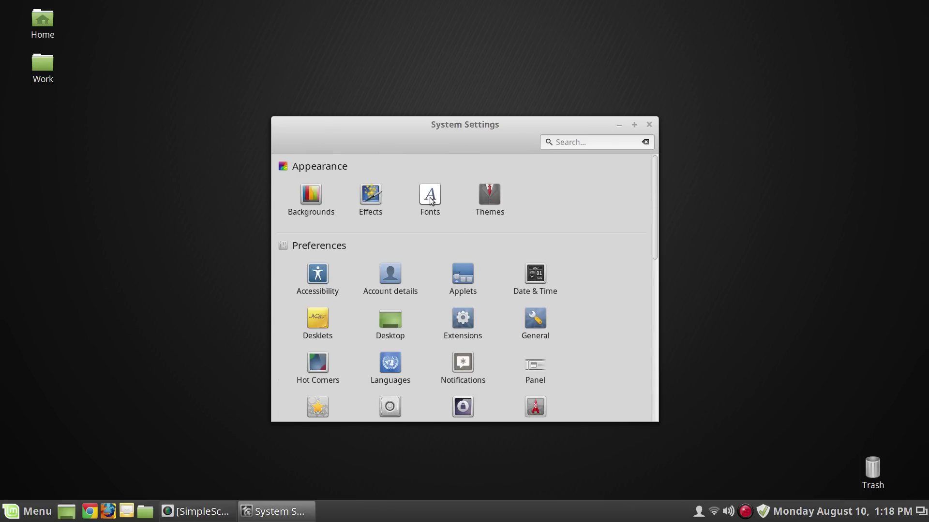
pyautogui.scroll(-10, 605, 295)
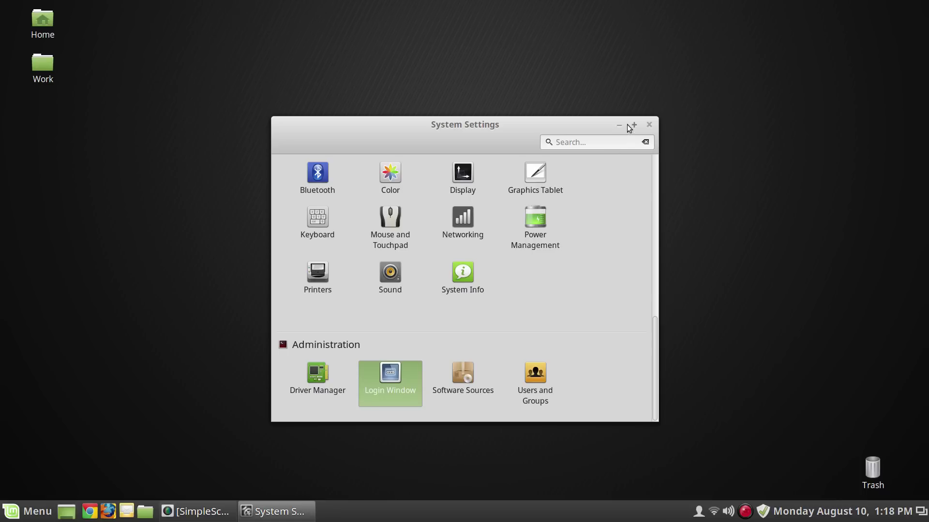
pyautogui.click(649, 126)
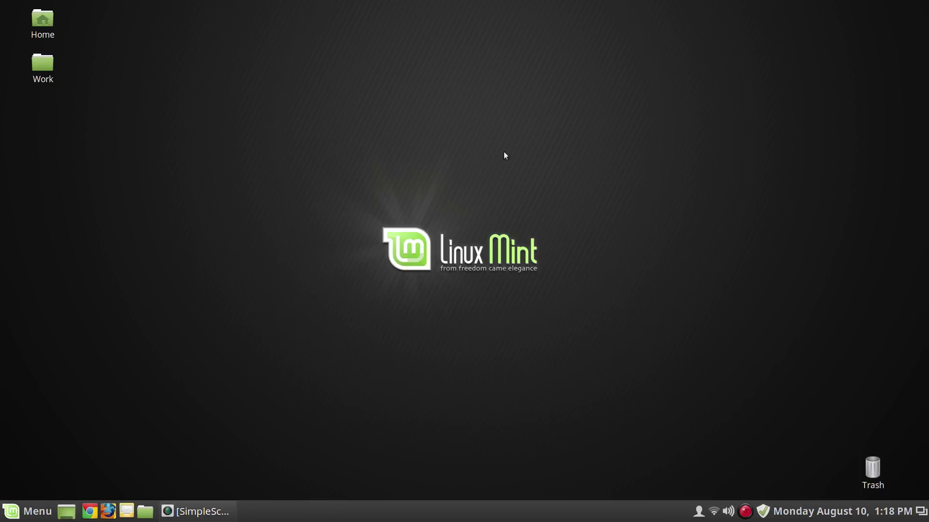